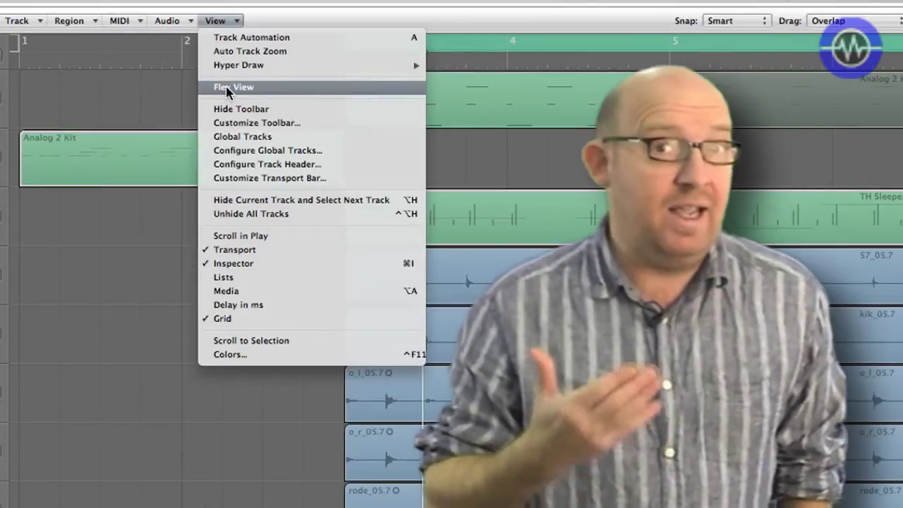
Turn on Flex View, deselect all drum regions, and close the OH group settings window.
{"action": "left_click", "coordinate": [227, 91]}
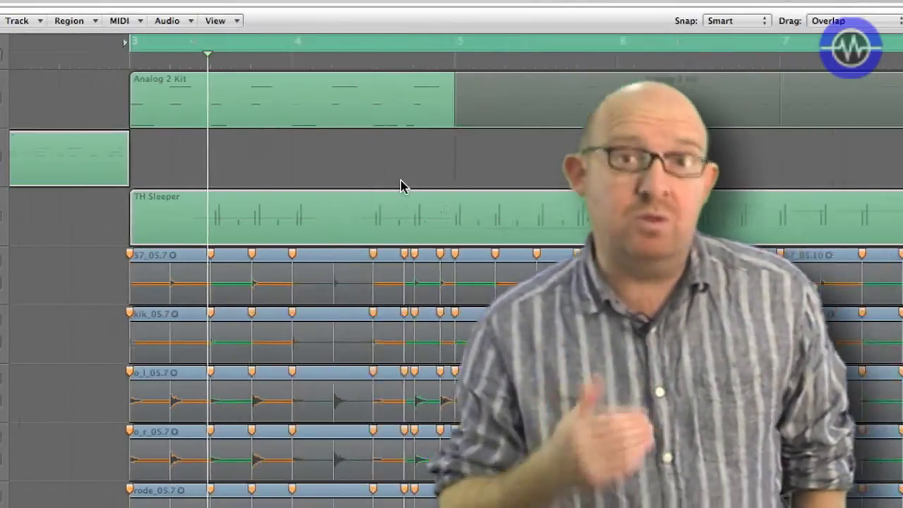
{"action": "scroll", "coordinate": [400, 186], "scroll_direction": "down", "scroll_amount": 3}
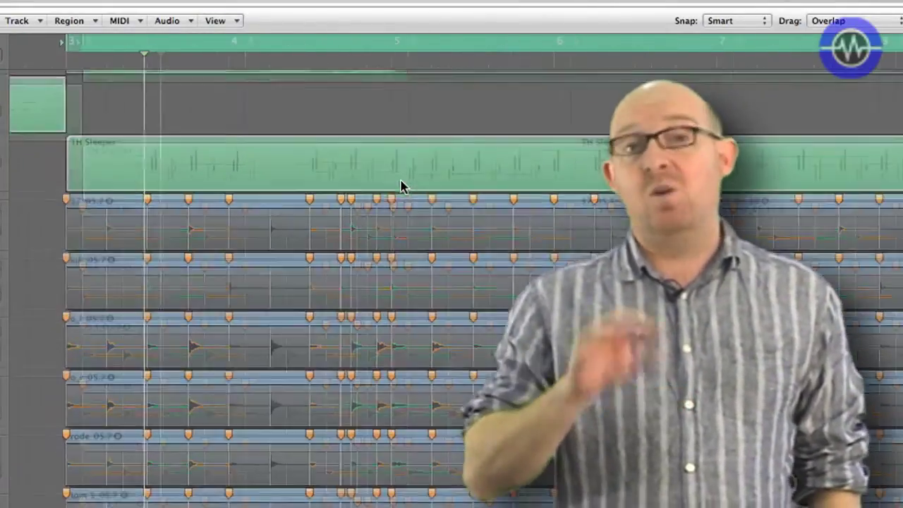
{"action": "scroll", "coordinate": [400, 186], "scroll_direction": "down", "scroll_amount": 5}
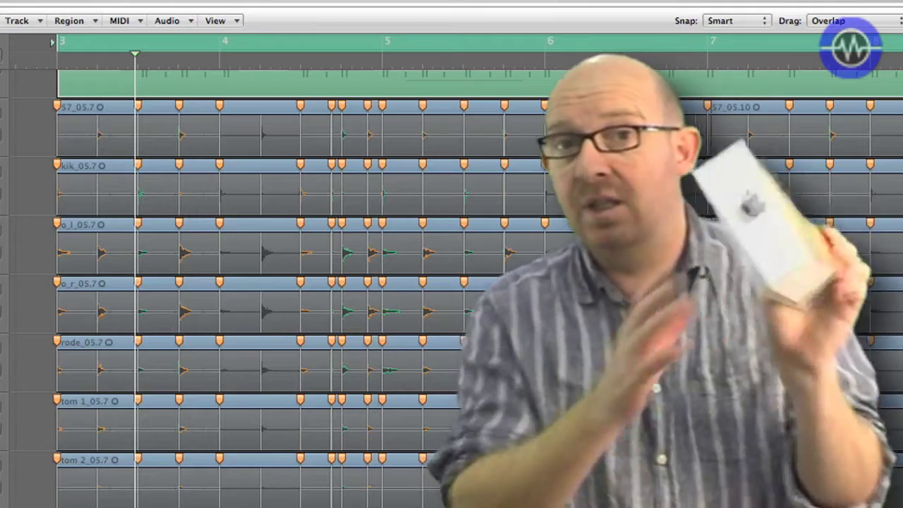
{"action": "key", "text": "super+shift+a"}
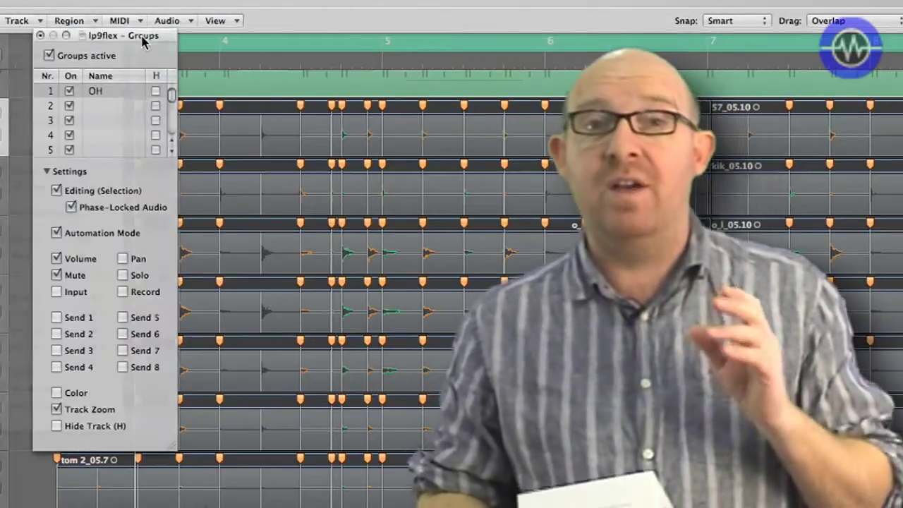
{"action": "left_click_drag", "start_coordinate": [125, 31], "coordinate": [427, 141]}
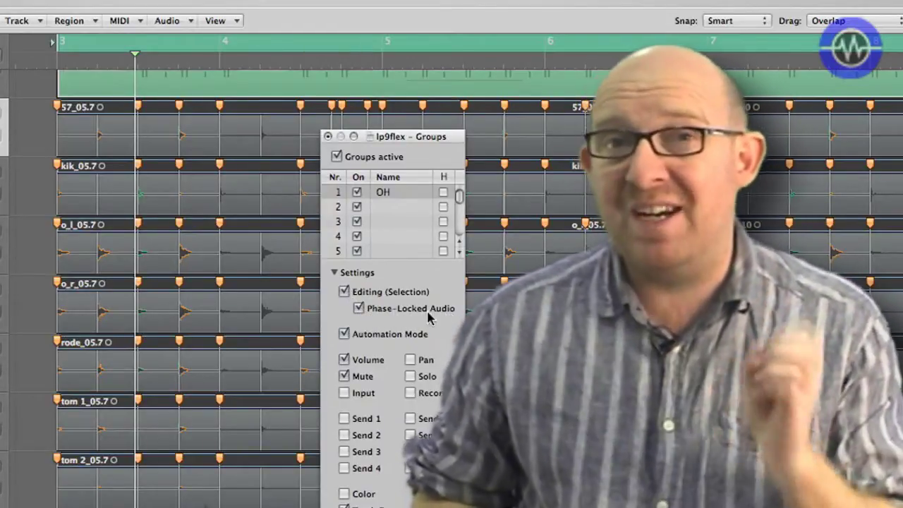
{"action": "left_click", "coordinate": [327, 137]}
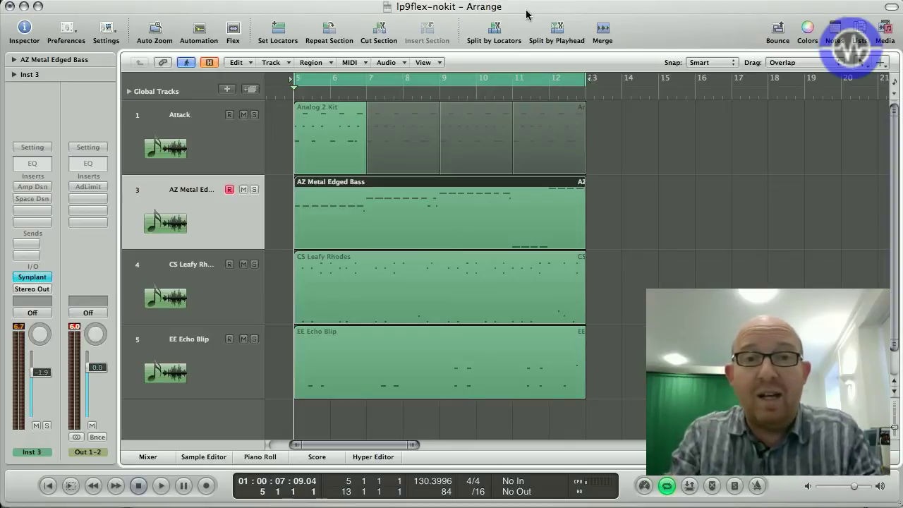
Start playback and view the Attack drum synth on the Attack track, then close it.
{"action": "key", "text": "space"}
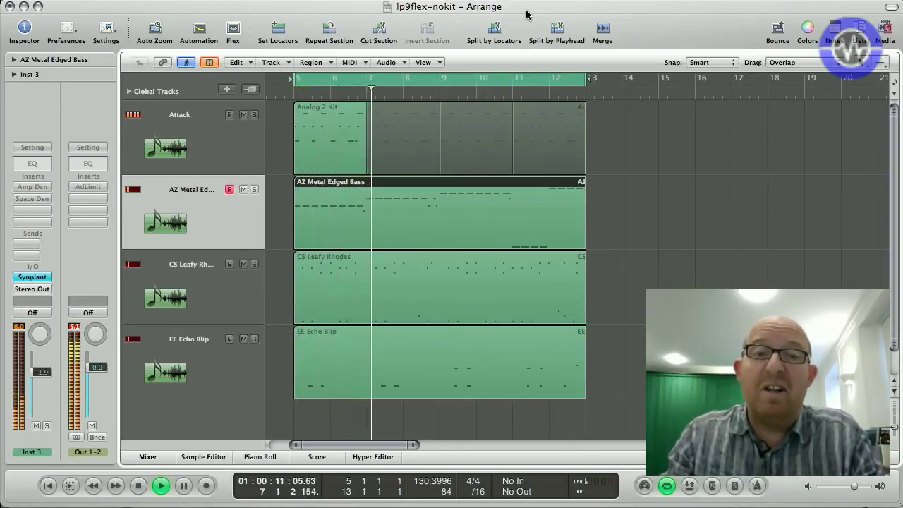
{"action": "key", "text": "Up"}
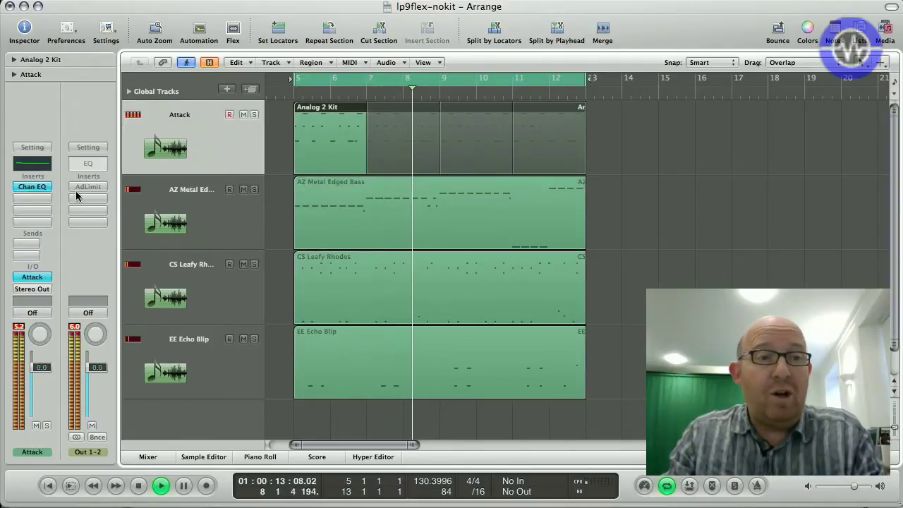
{"action": "left_click", "coordinate": [35, 278]}
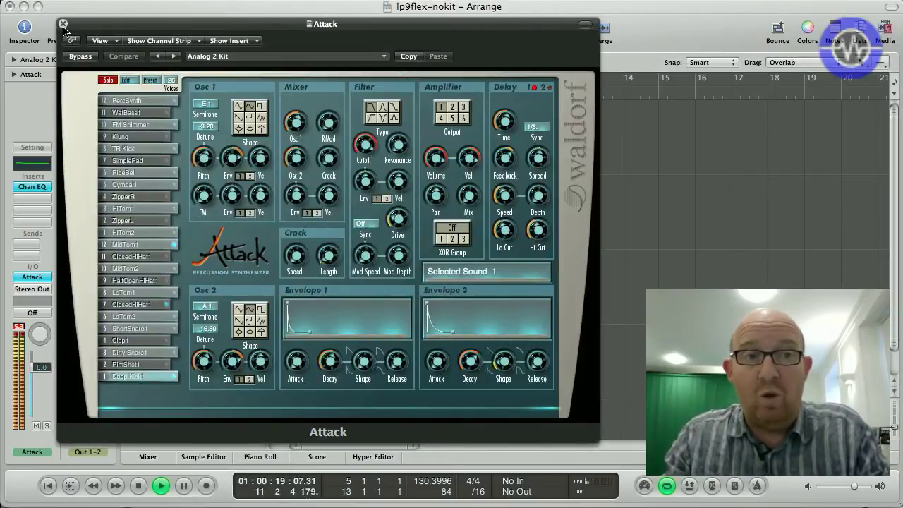
{"action": "left_click", "coordinate": [63, 24]}
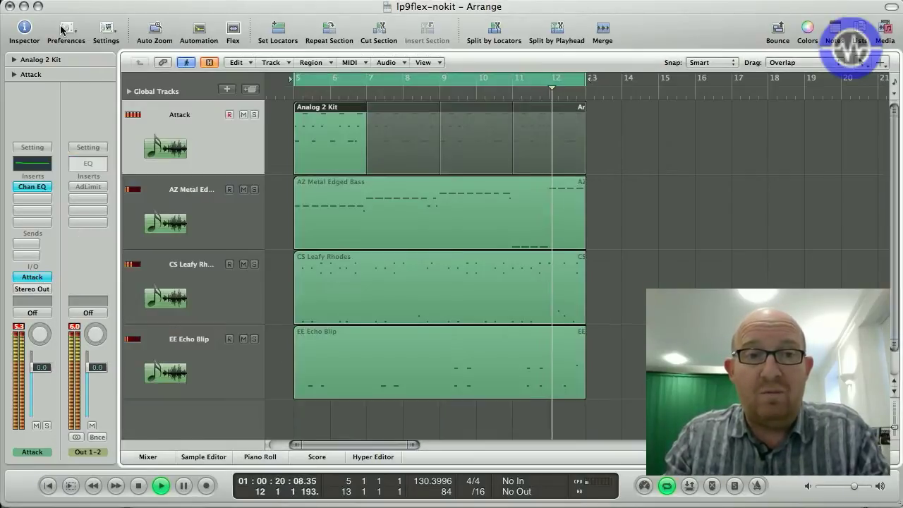
View the Synplant instrument on the AZ Metal Edged Bass track, then close it.
{"action": "left_click", "coordinate": [196, 210]}
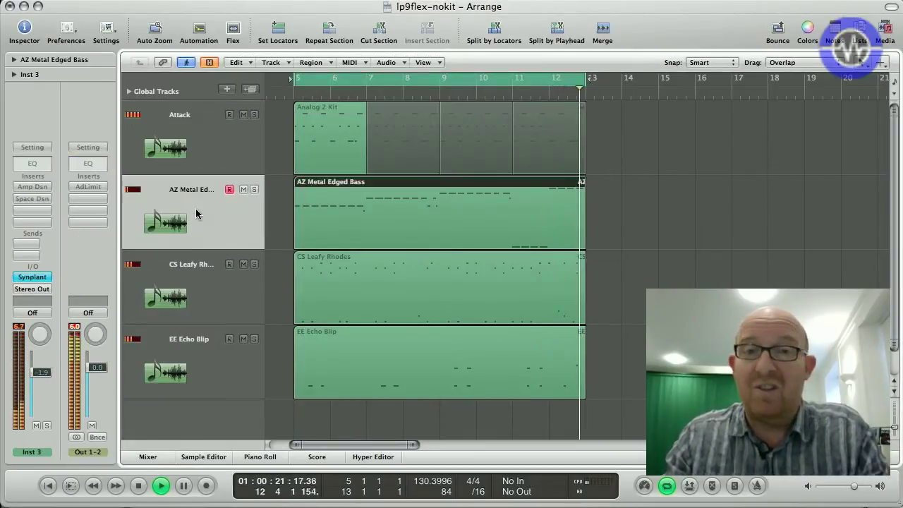
{"action": "left_click", "coordinate": [31, 278]}
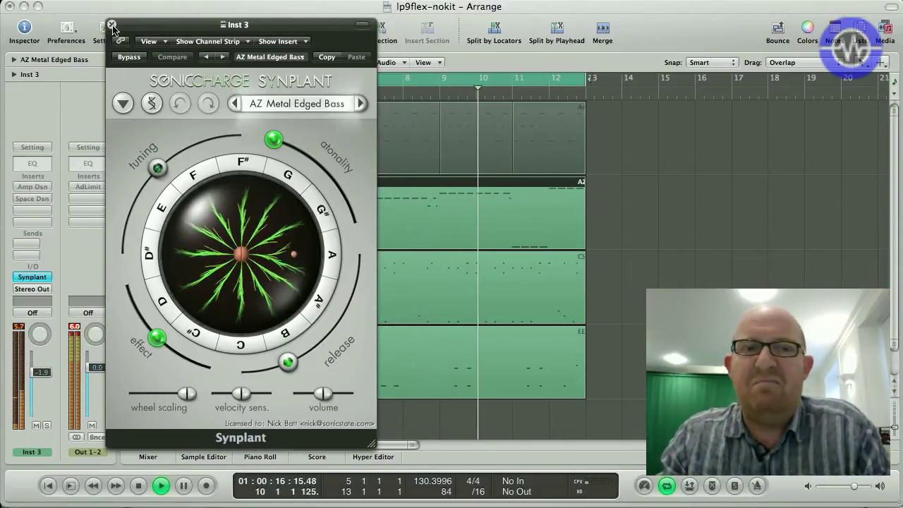
{"action": "left_click", "coordinate": [112, 26]}
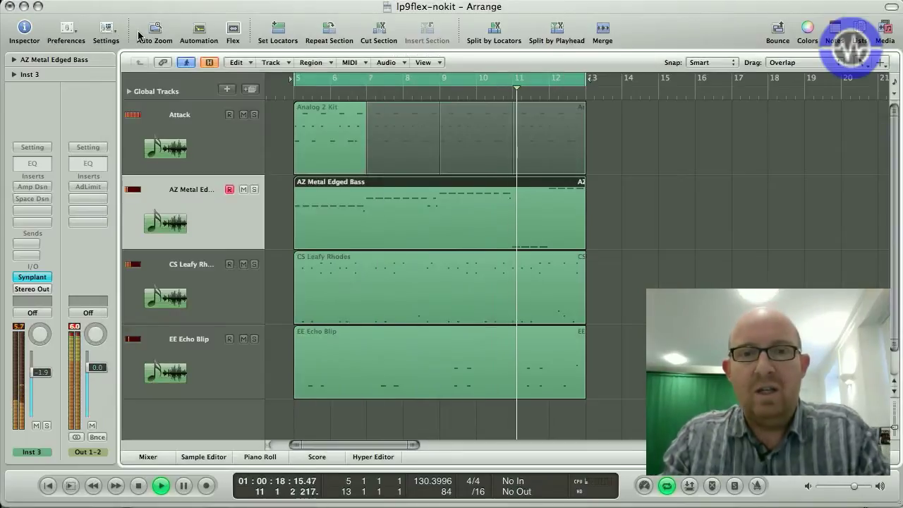
Stop playback and rubber-band select the drum audio regions together.
{"action": "key", "text": "space"}
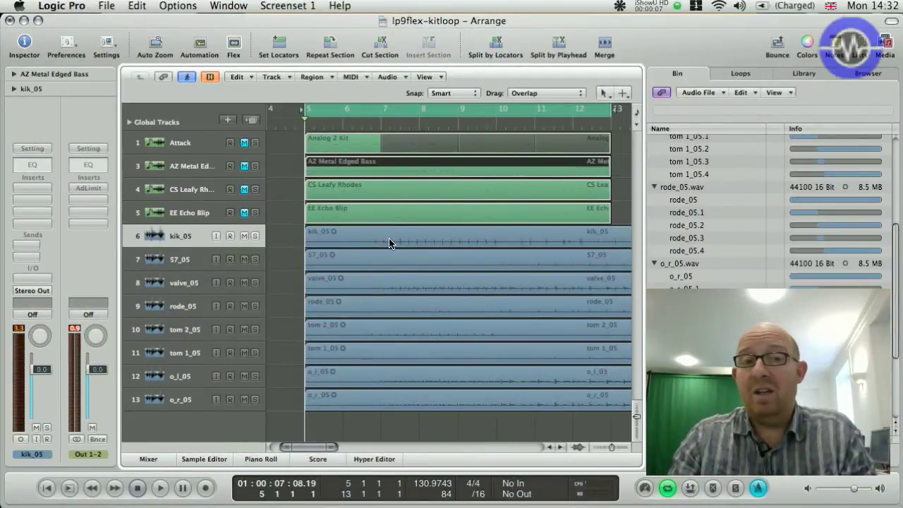
{"action": "left_click_drag", "start_coordinate": [389, 243], "coordinate": [403, 242]}
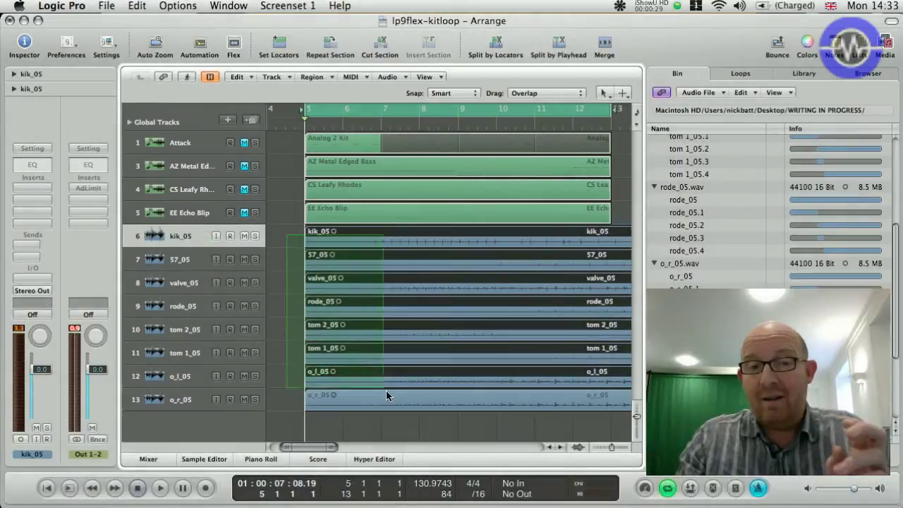
Assign the drum channels to Group 1: Drums in the Mixer and open that group's settings.
{"action": "key", "text": "super+2"}
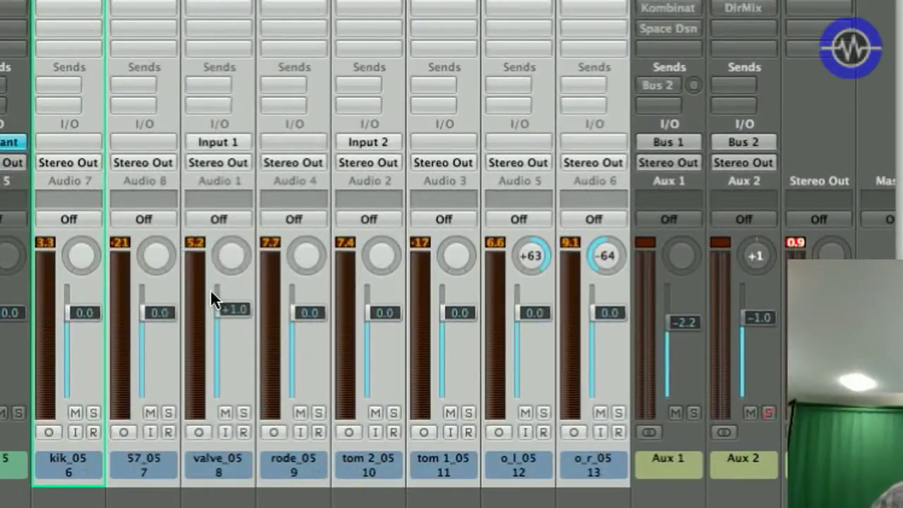
{"action": "left_click", "coordinate": [68, 202]}
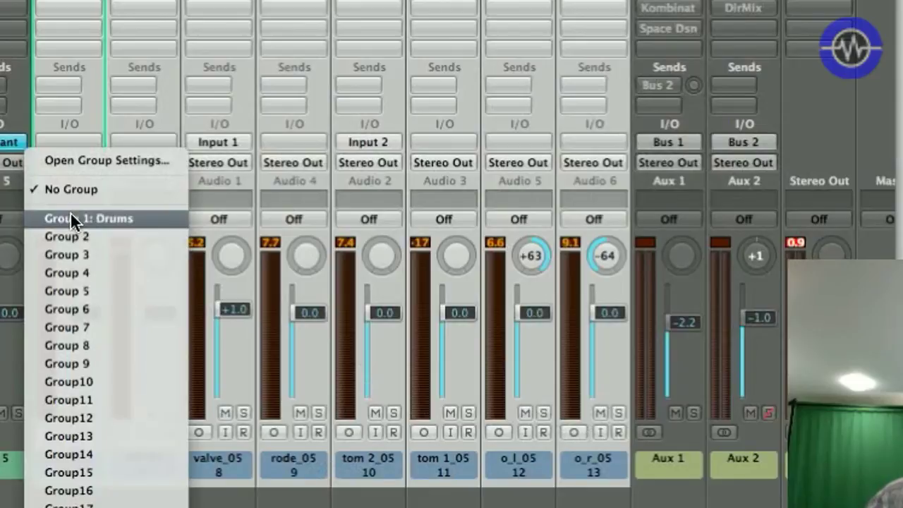
{"action": "left_click", "coordinate": [71, 216]}
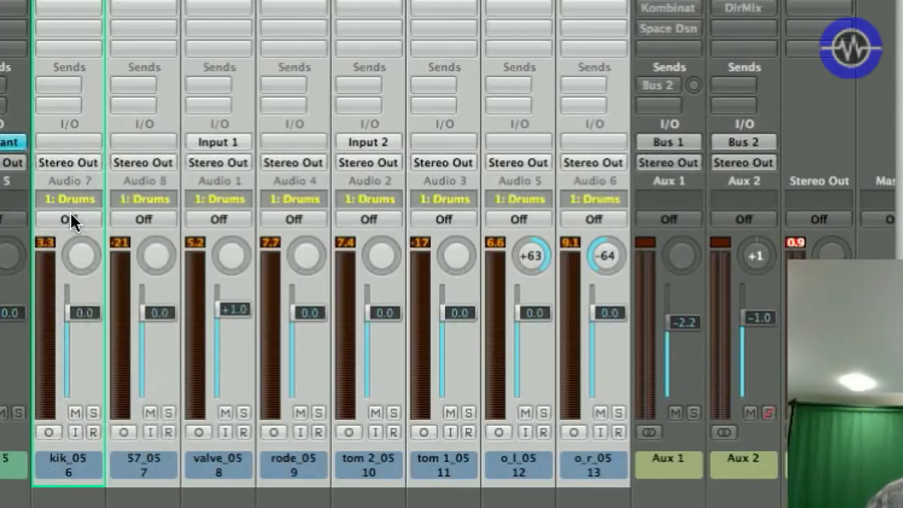
{"action": "left_click", "coordinate": [74, 199]}
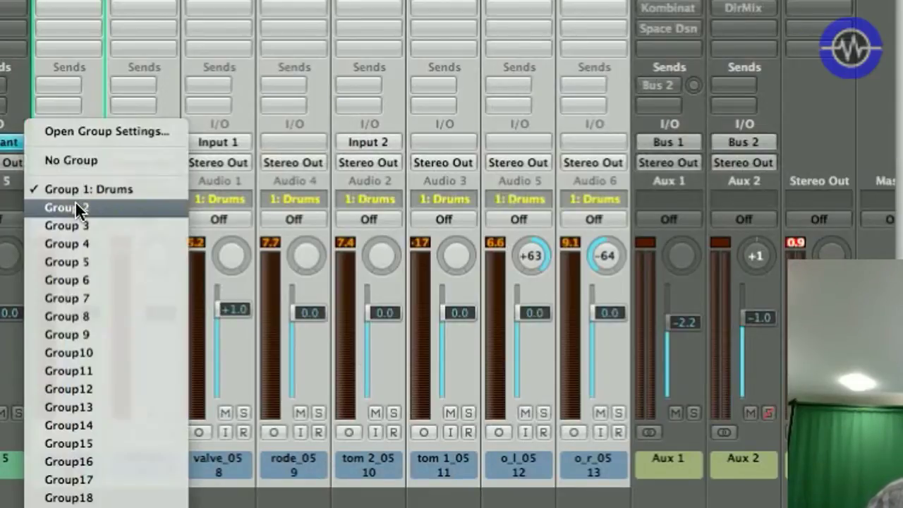
{"action": "left_click", "coordinate": [82, 136]}
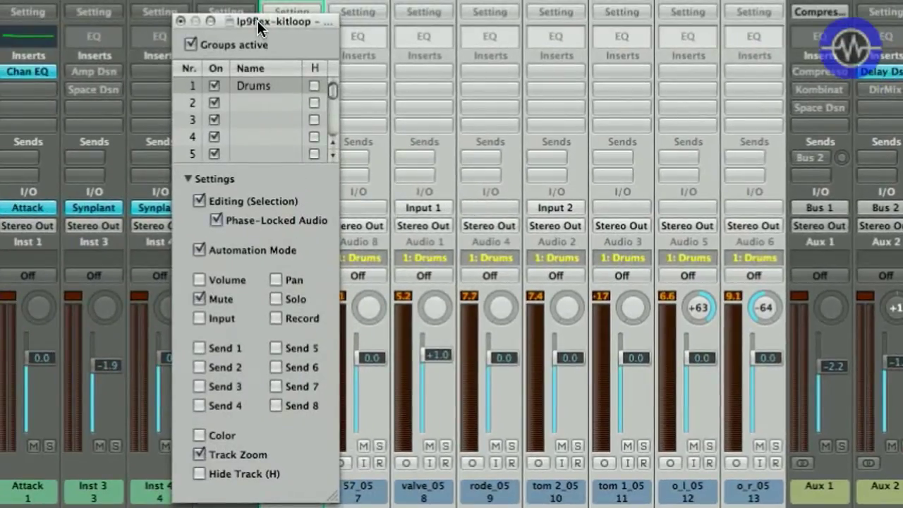
{"action": "left_click_drag", "start_coordinate": [258, 20], "coordinate": [258, 22]}
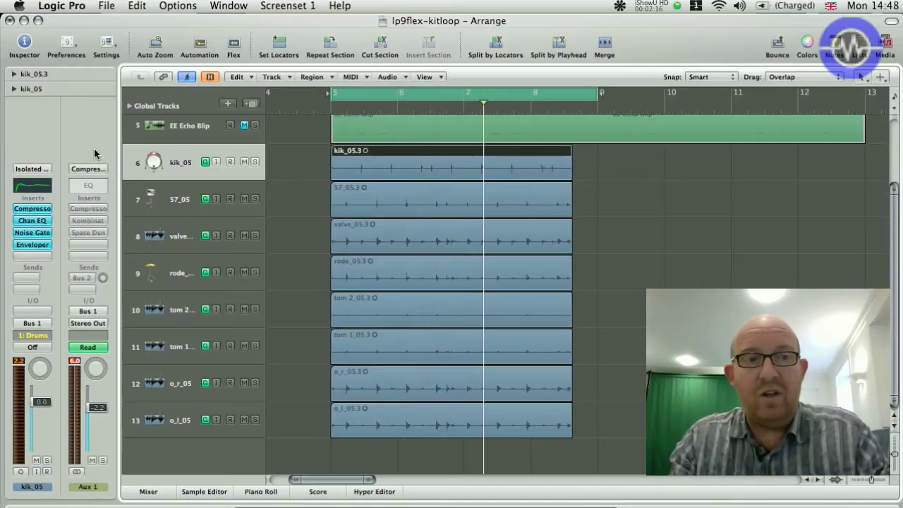
On Aux 1, bypass the Compressor, enable Kombinat and Space Designer, then start playback.
{"action": "left_click", "coordinate": [89, 208], "text": "alt"}
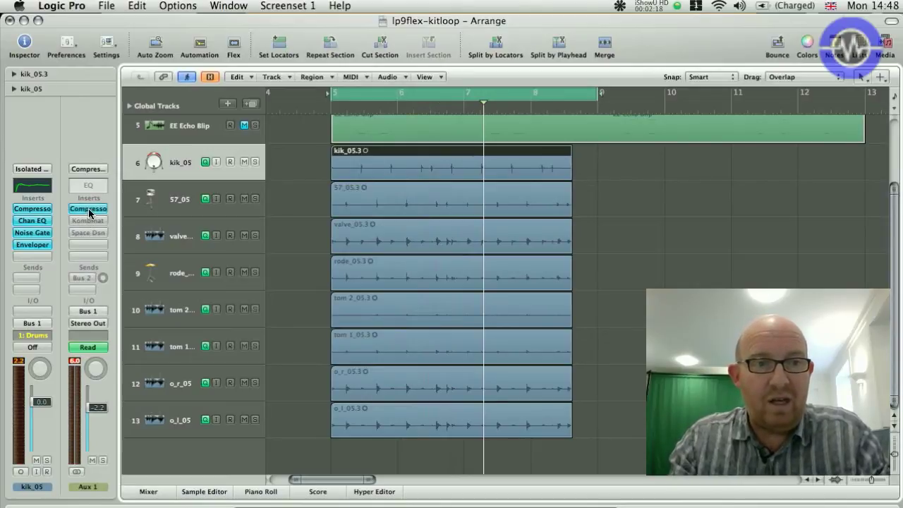
{"action": "left_click", "coordinate": [89, 220]}
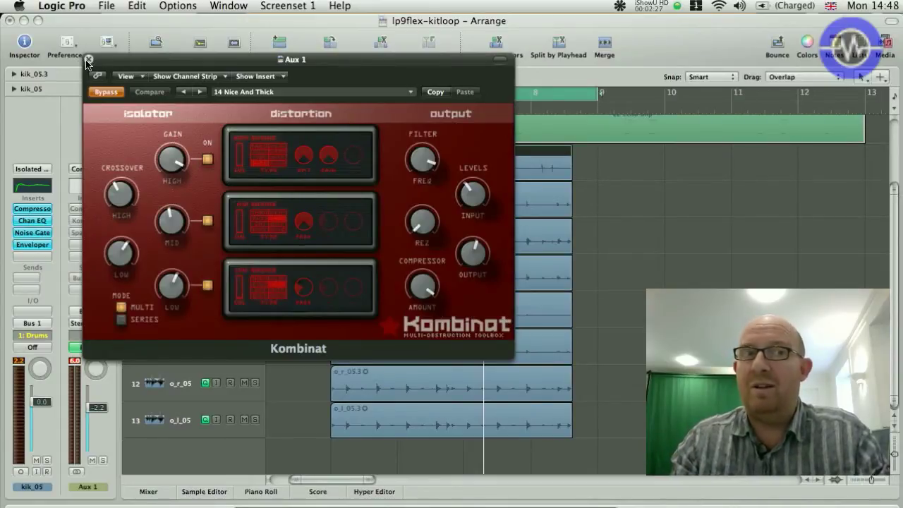
{"action": "left_click", "coordinate": [88, 60]}
{"action": "left_click", "coordinate": [87, 209], "text": "alt"}
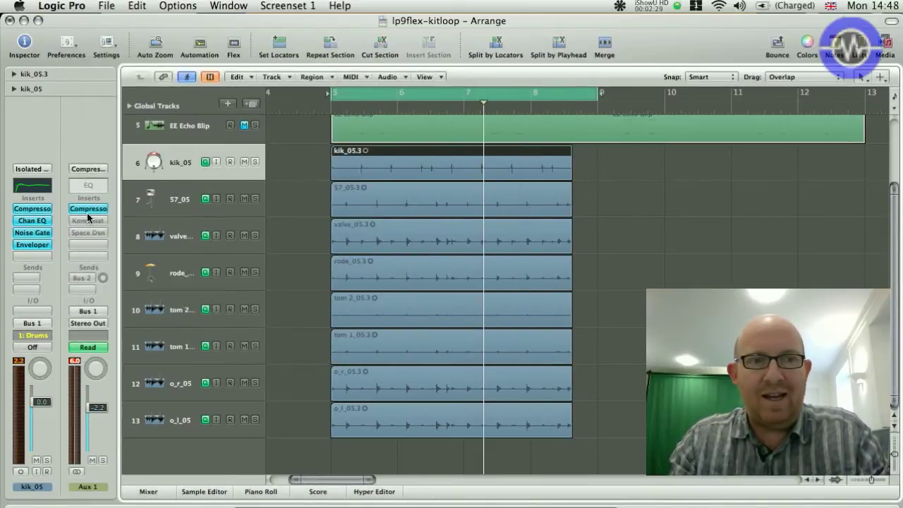
{"action": "left_click", "coordinate": [87, 209], "text": "alt"}
{"action": "left_click", "coordinate": [88, 221], "text": "alt"}
{"action": "left_click", "coordinate": [88, 233], "text": "alt"}
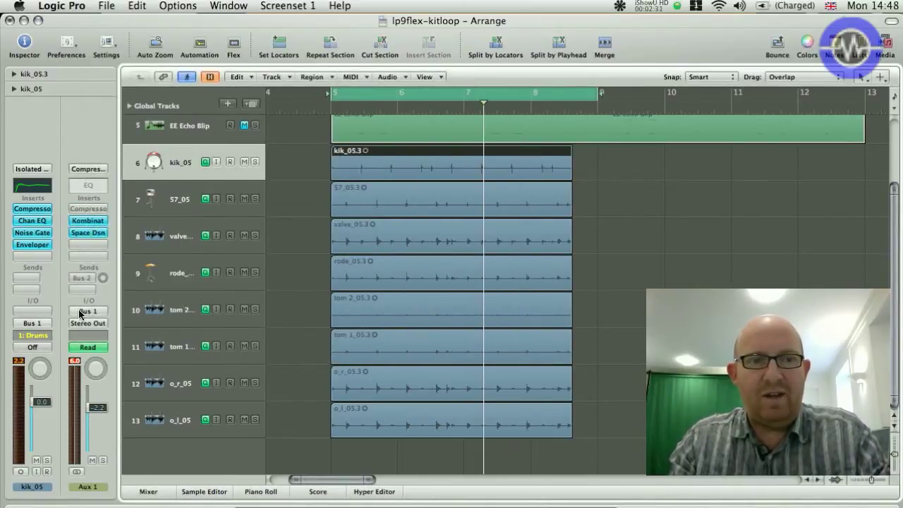
{"action": "key", "text": "space"}
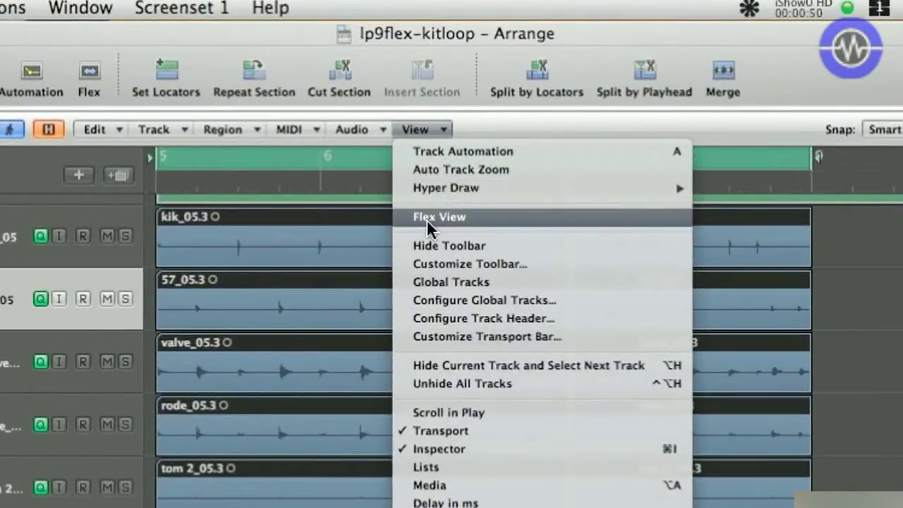
Switch the drum tracks to Slicing flex mode.
{"action": "left_click", "coordinate": [426, 219]}
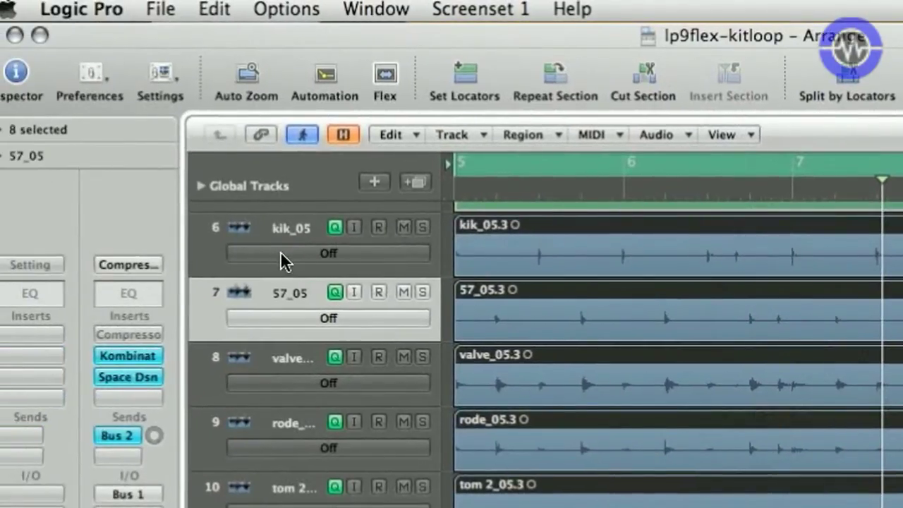
{"action": "left_click", "coordinate": [303, 253]}
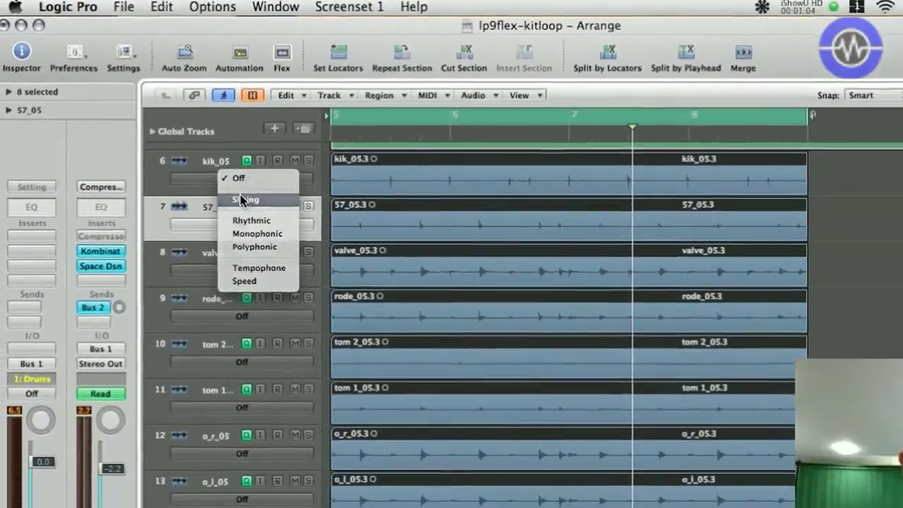
{"action": "left_click", "coordinate": [327, 283]}
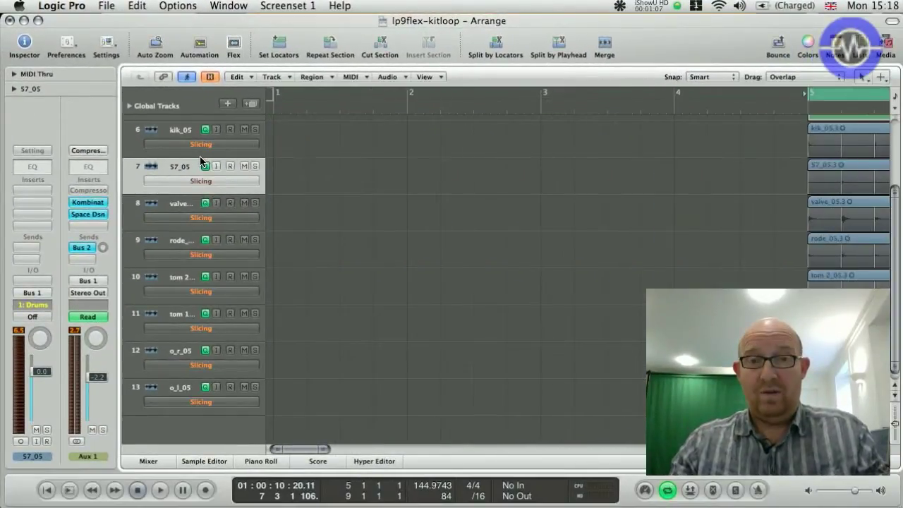
Zoom in horizontally and vertically, then scroll left to the start of bar 5.
{"action": "key", "text": "super+Right"}
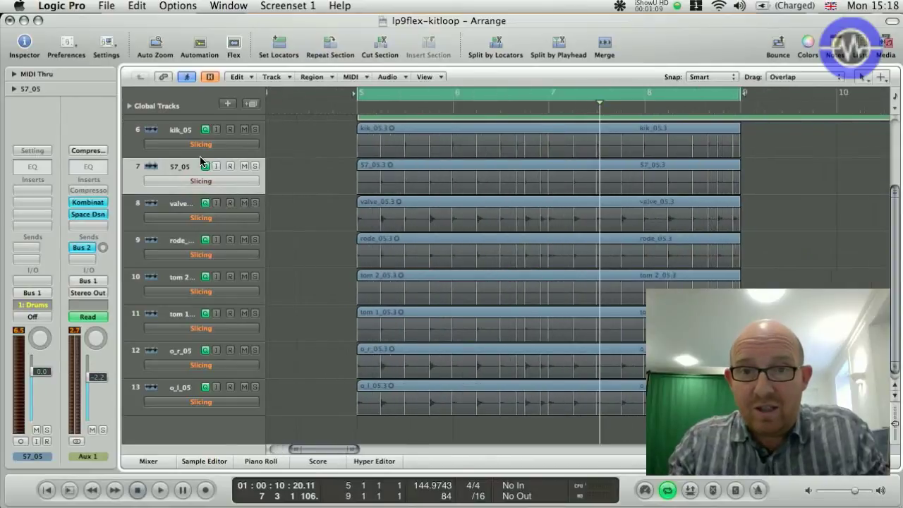
{"action": "key", "text": "super+Right"}
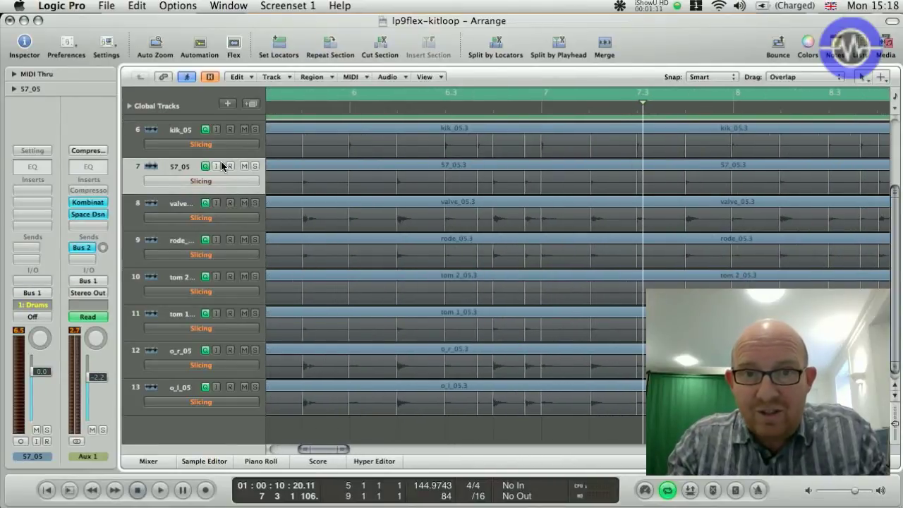
{"action": "key", "text": "super+Down"}
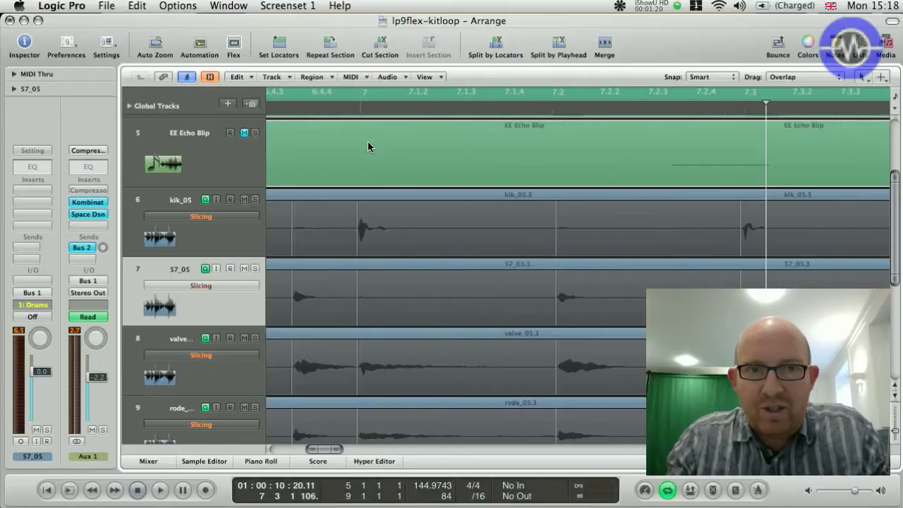
{"action": "key", "text": "super+Right"}
{"action": "scroll", "coordinate": [368, 141], "scroll_direction": "left", "scroll_amount": 10}
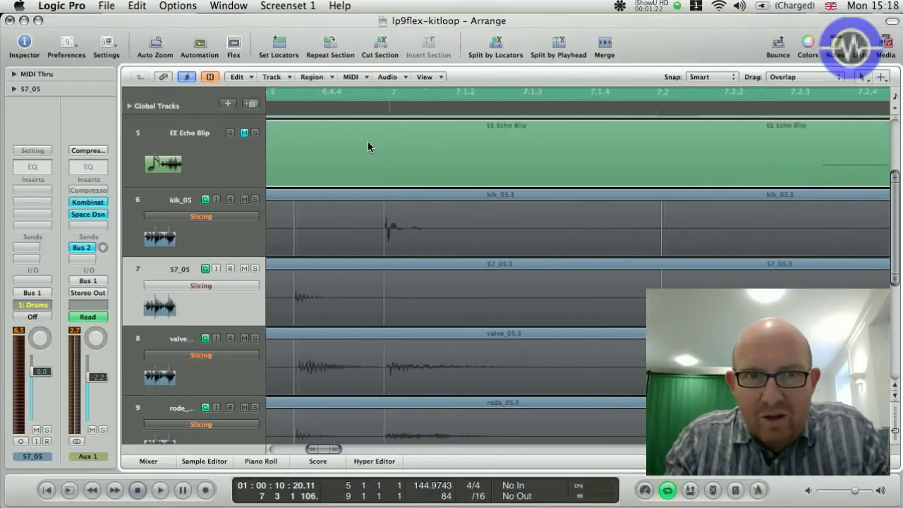
{"action": "scroll", "coordinate": [368, 142], "scroll_direction": "left", "scroll_amount": 10}
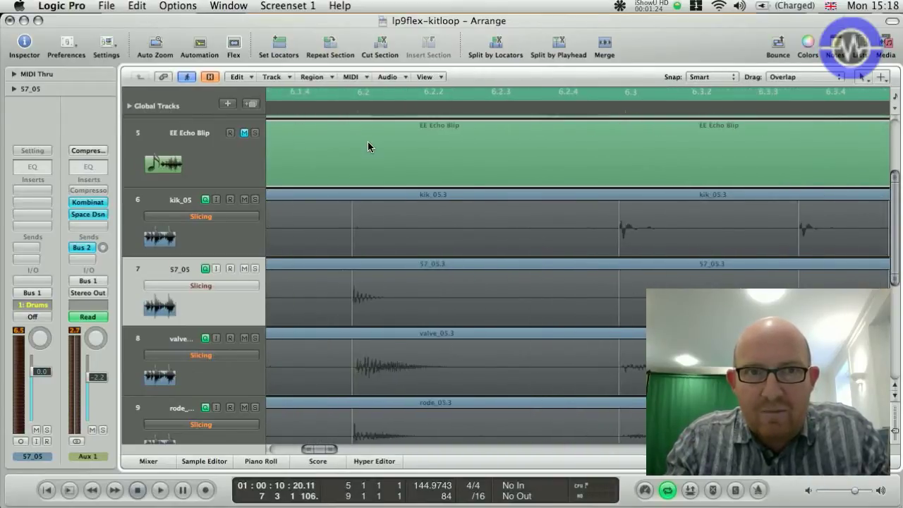
{"action": "scroll", "coordinate": [367, 141], "scroll_direction": "left", "scroll_amount": 10}
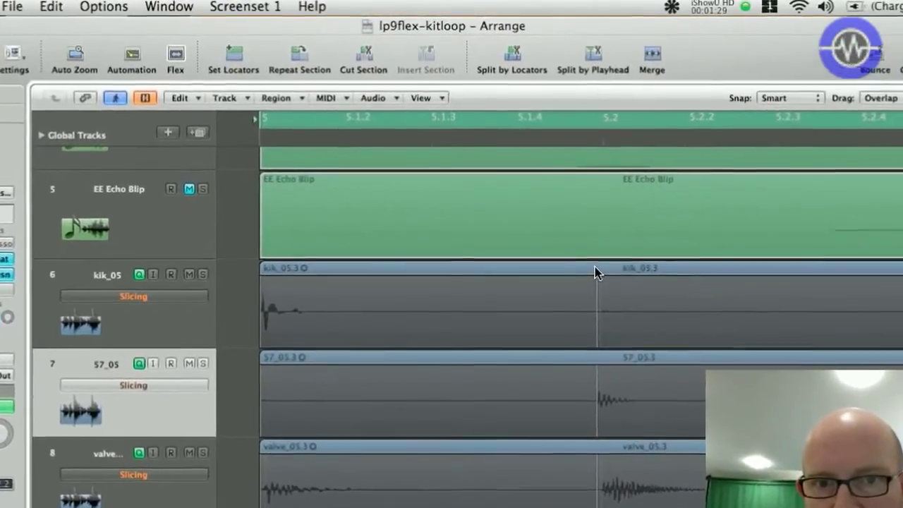
Add flex markers across the grouped drums at 5.2, 5.3, 6.2 and 6.3.3 while playing back.
{"action": "left_click", "coordinate": [569, 227]}
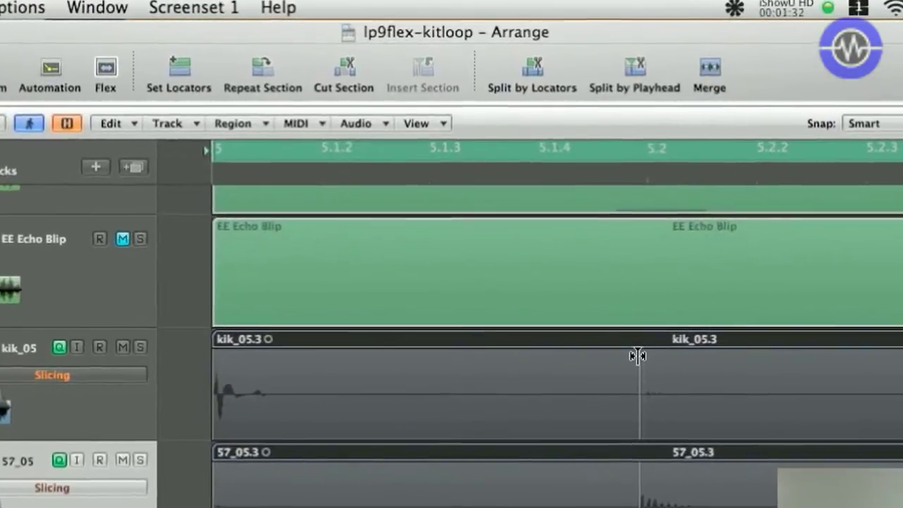
{"action": "left_click", "coordinate": [638, 357]}
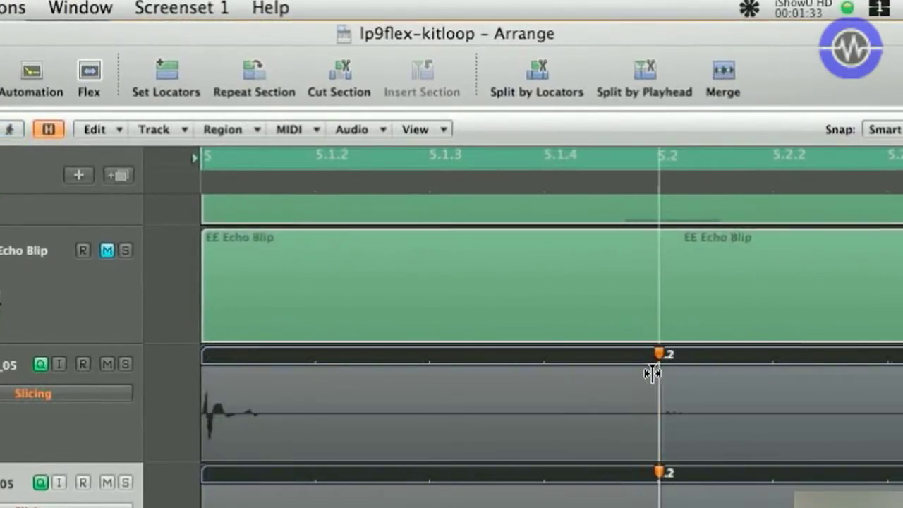
{"action": "mouse_move", "coordinate": [652, 373]}
{"action": "left_mouse_down"}
{"action": "mouse_move", "coordinate": [645, 376]}
{"action": "mouse_move", "coordinate": [653, 376]}
{"action": "left_mouse_up"}
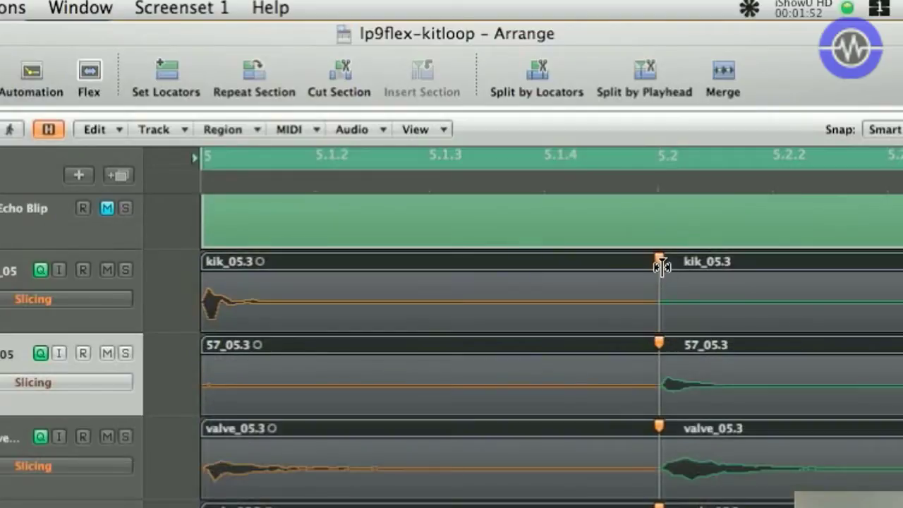
{"action": "left_click_drag", "start_coordinate": [659, 262], "coordinate": [655, 259]}
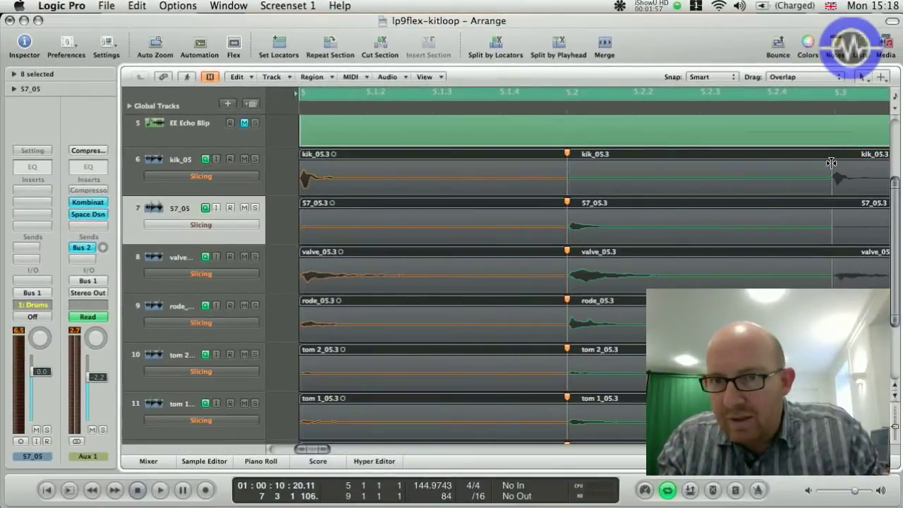
{"action": "left_click", "coordinate": [831, 163]}
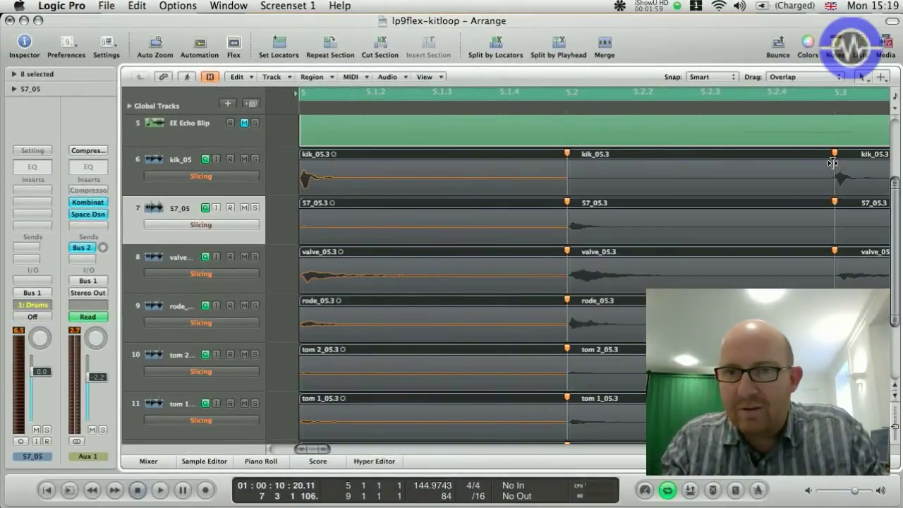
{"action": "scroll", "coordinate": [812, 169], "scroll_direction": "right", "scroll_amount": 5}
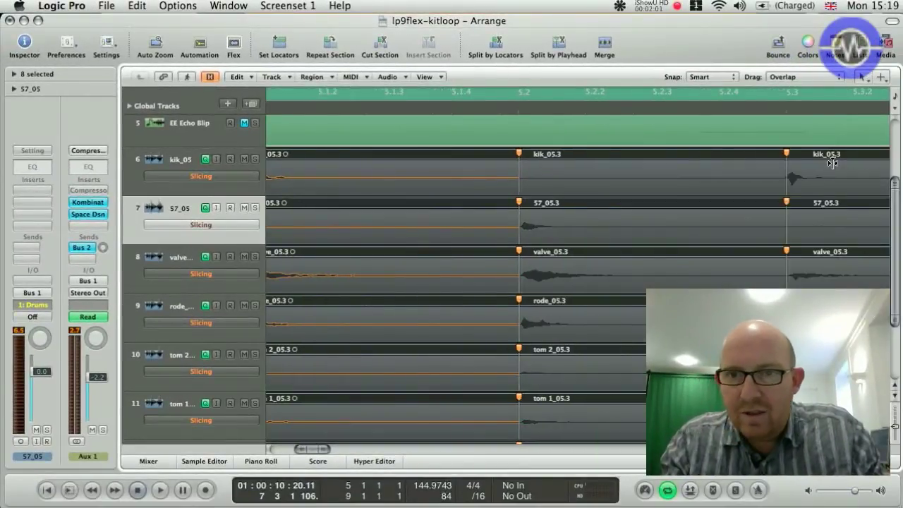
{"action": "scroll", "coordinate": [811, 169], "scroll_direction": "right", "scroll_amount": 5}
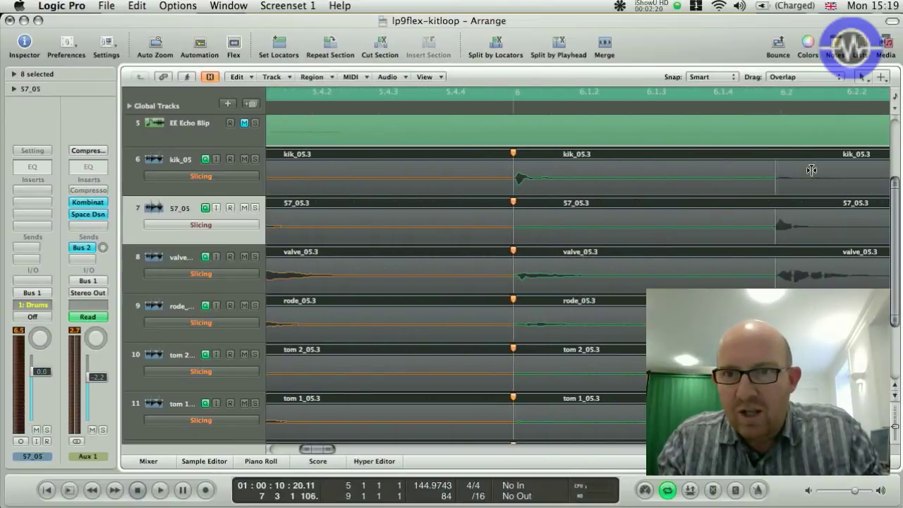
{"action": "left_click", "coordinate": [775, 166]}
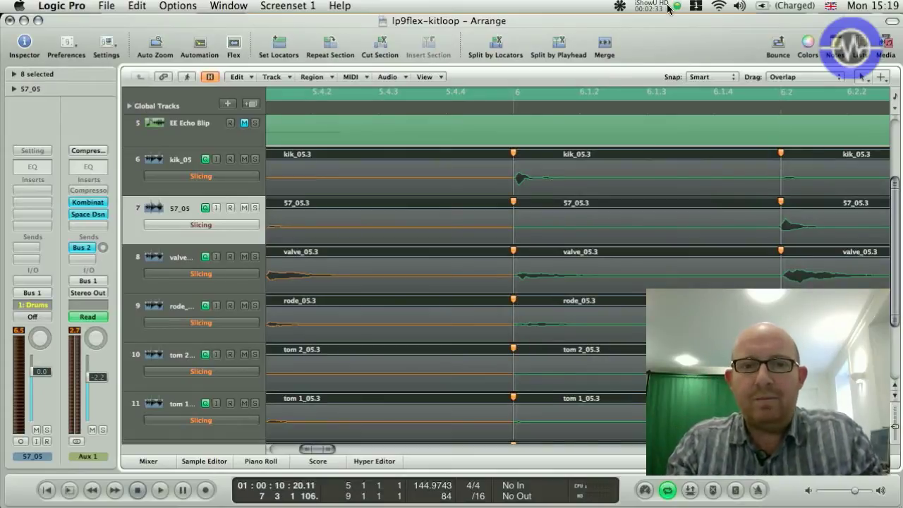
{"action": "key", "text": "space"}
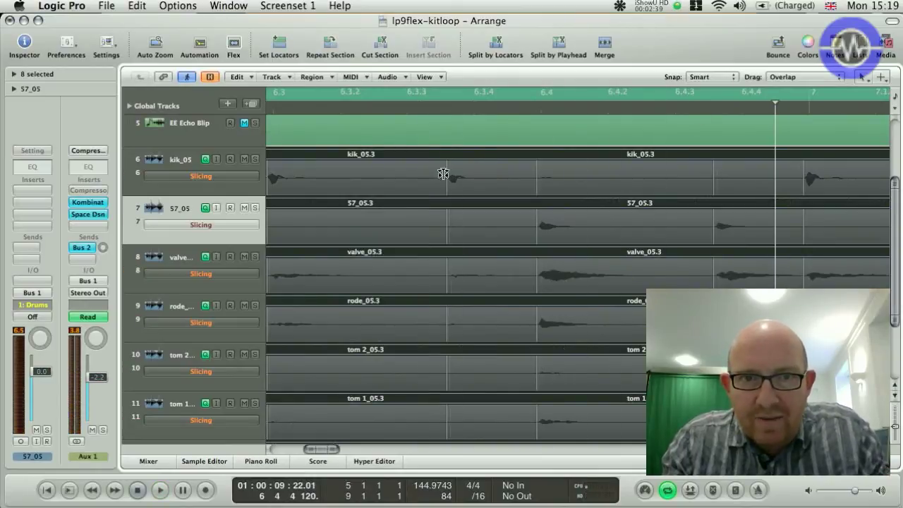
{"action": "left_click", "coordinate": [446, 173]}
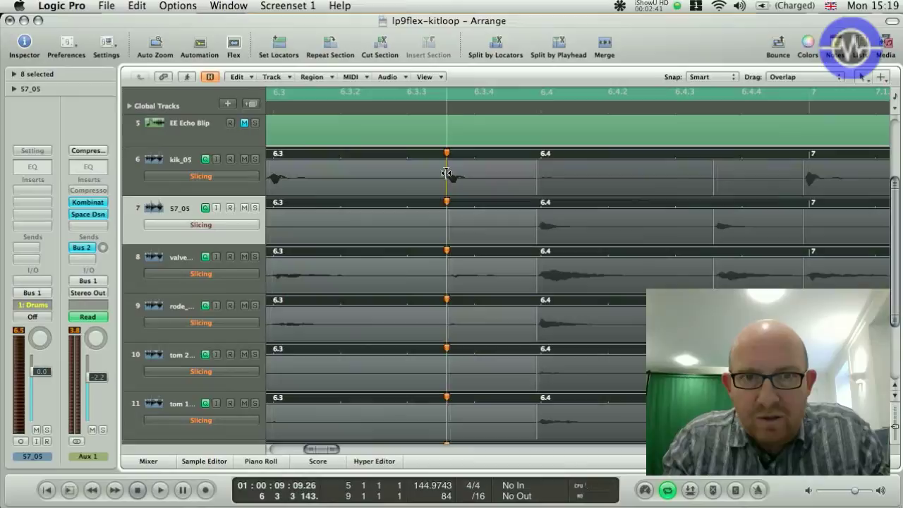
Move the Attack track into the third row, drag a flex marker later to stretch the drums.
{"action": "scroll", "coordinate": [494, 169], "scroll_direction": "up", "scroll_amount": 5}
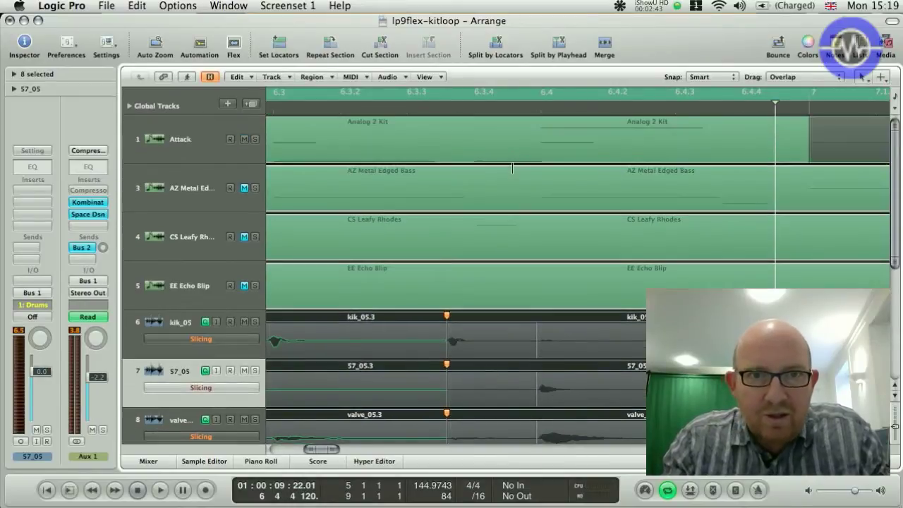
{"action": "left_click_drag", "start_coordinate": [228, 123], "coordinate": [225, 282]}
{"action": "left_click_drag", "start_coordinate": [43, 254], "coordinate": [42, 171]}
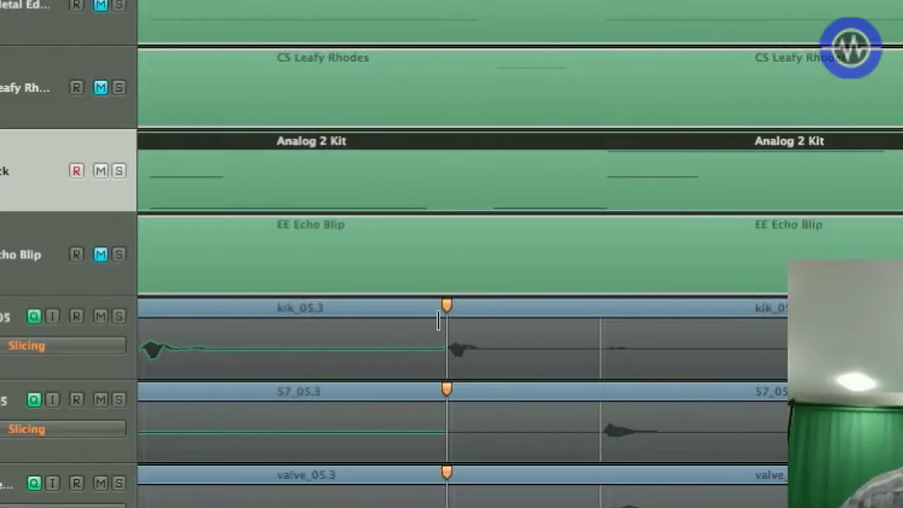
{"action": "left_click_drag", "start_coordinate": [448, 309], "coordinate": [491, 310]}
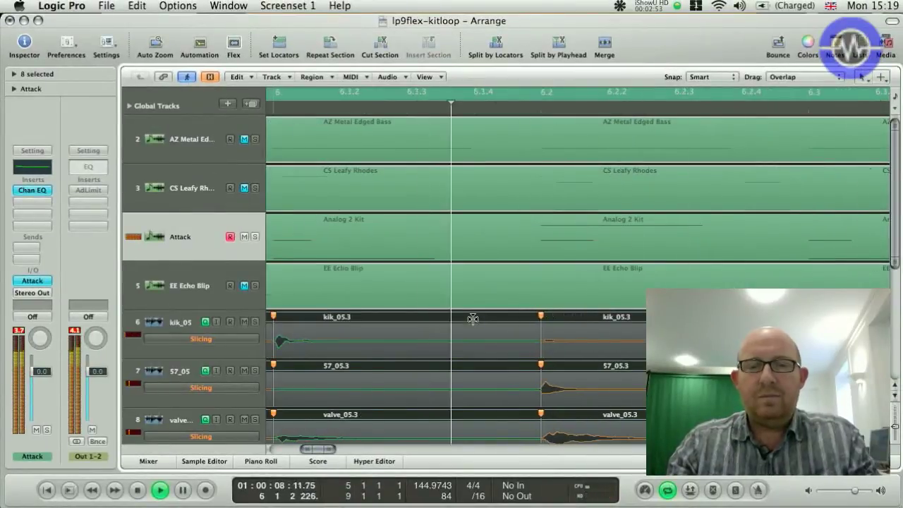
{"action": "key", "text": "space"}
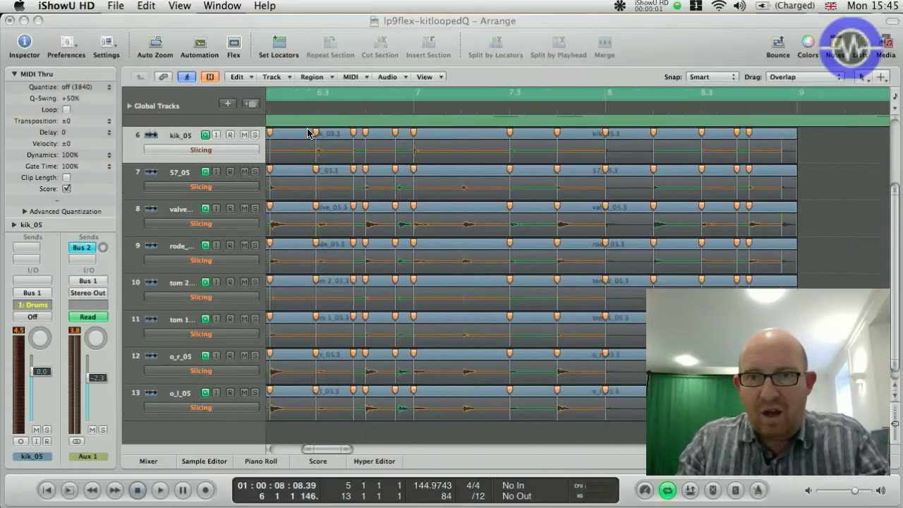
Zoom out to show bars 2 to 14 and turn off Flex View.
{"action": "scroll", "coordinate": [308, 134], "scroll_direction": "up", "scroll_amount": 1}
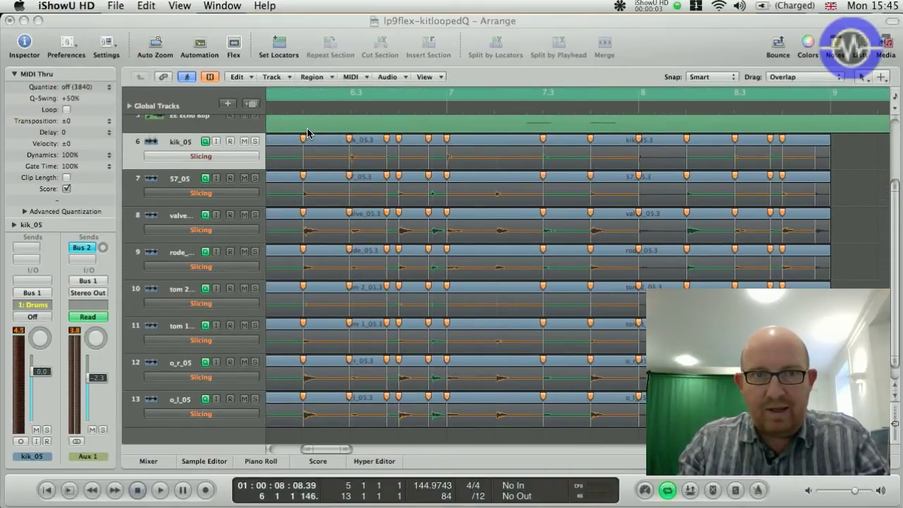
{"action": "left_click", "coordinate": [307, 133]}
{"action": "key", "text": "z"}
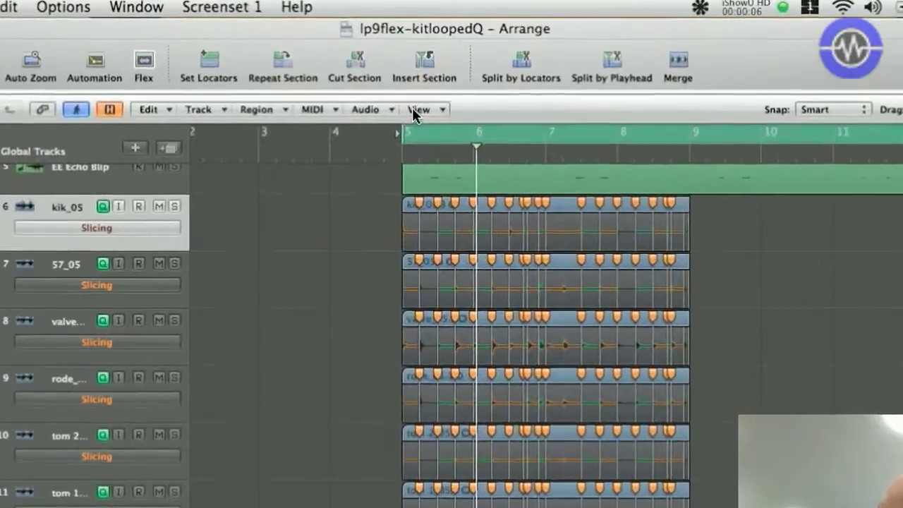
{"action": "left_click", "coordinate": [425, 77]}
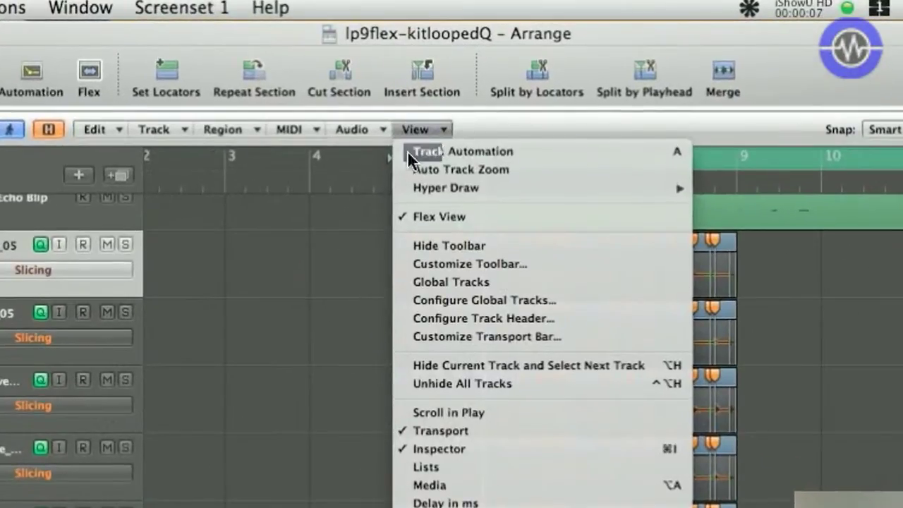
{"action": "left_click", "coordinate": [419, 214]}
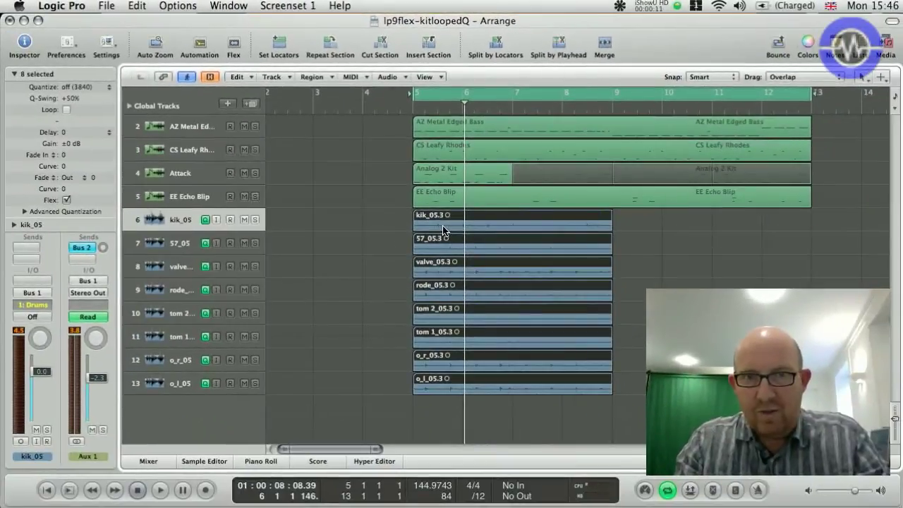
Copy the selected drum regions to start at bar 9, then toggle Flex View on and off.
{"action": "left_click_drag", "start_coordinate": [443, 230], "coordinate": [642, 224]}
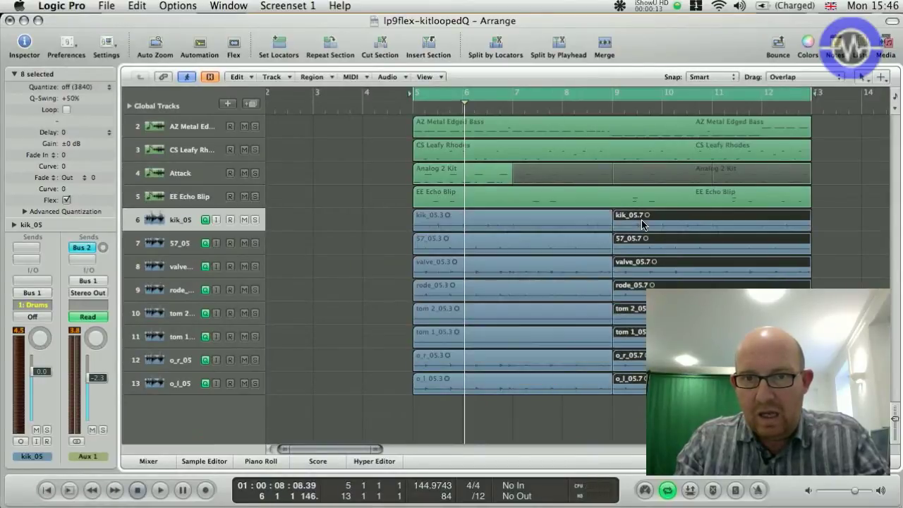
{"action": "left_click", "coordinate": [424, 77]}
{"action": "left_click", "coordinate": [425, 129]}
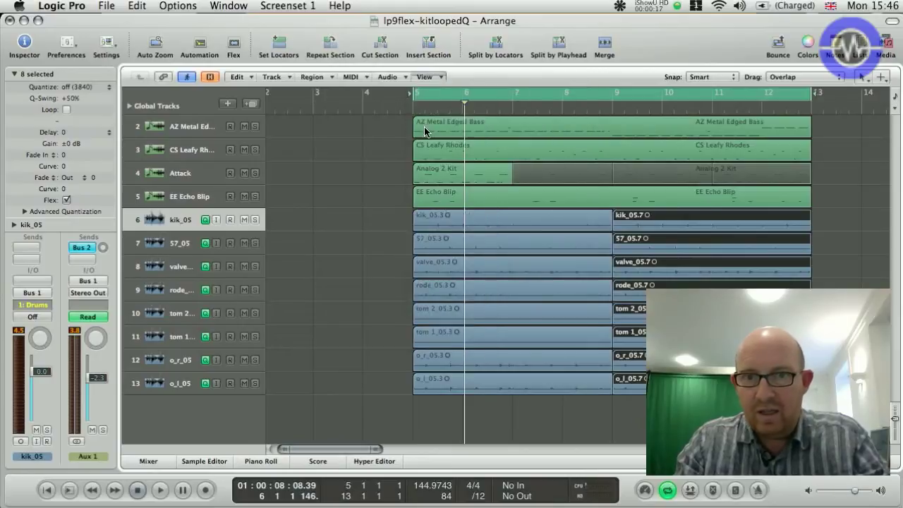
{"action": "left_click", "coordinate": [426, 76]}
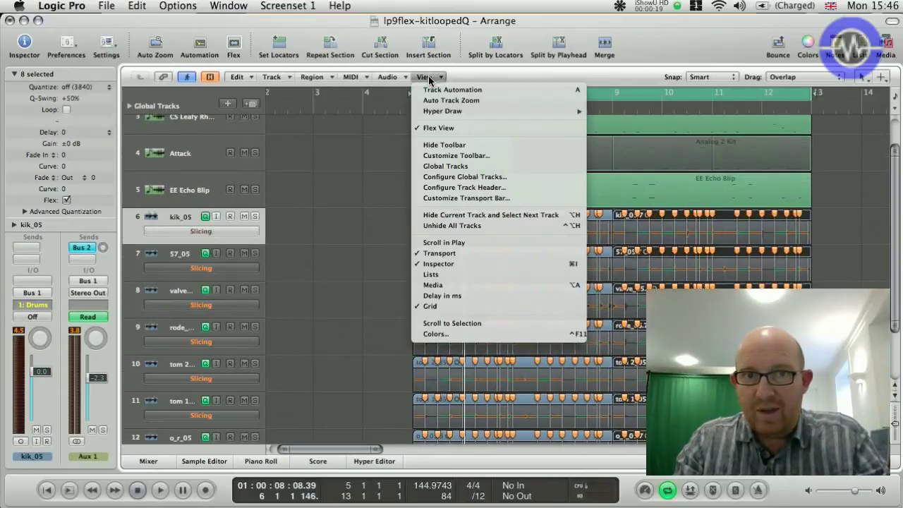
{"action": "left_click", "coordinate": [428, 128]}
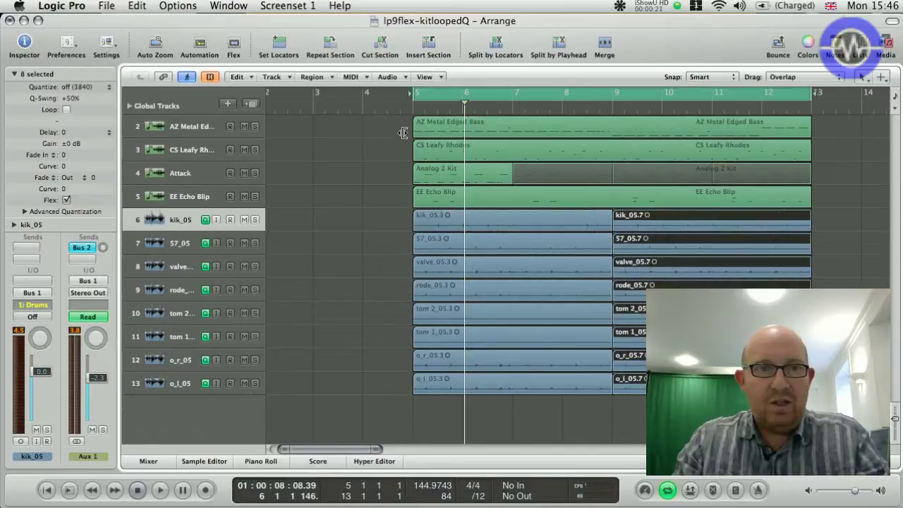
Play the project back repeatedly to hear the drums follow the 95.9743 tempo.
{"action": "key", "text": "space"}
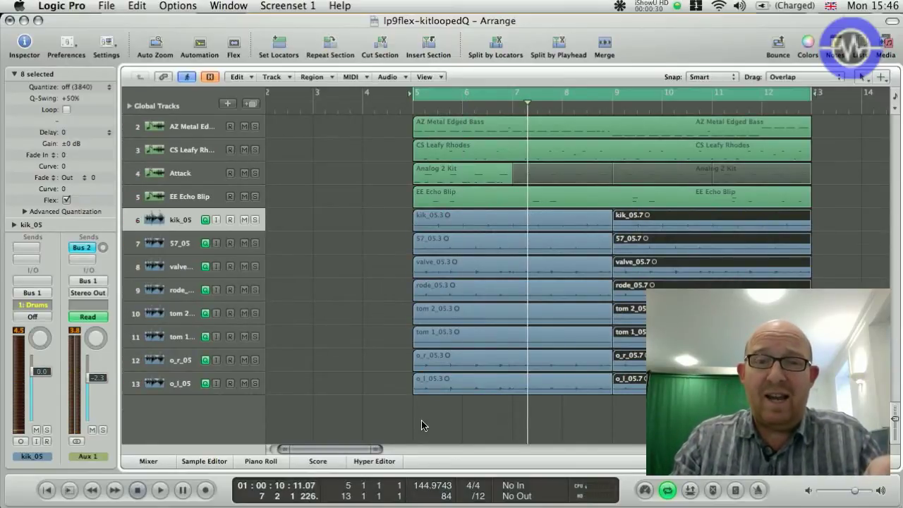
{"action": "key", "text": "space"}
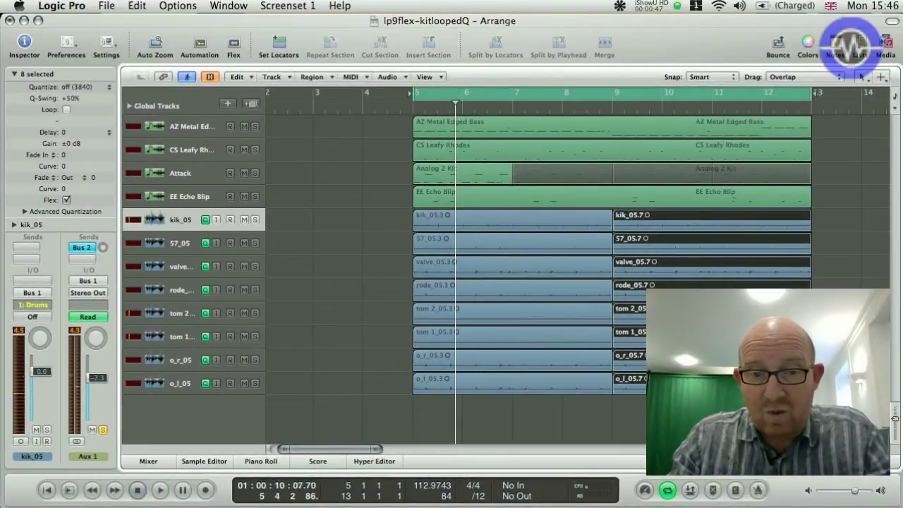
{"action": "key", "text": "space"}
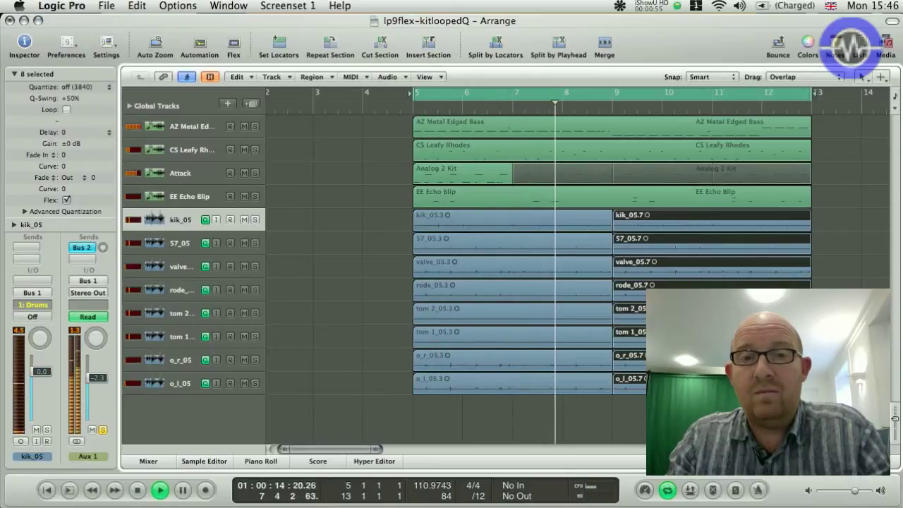
{"action": "key", "text": "space"}
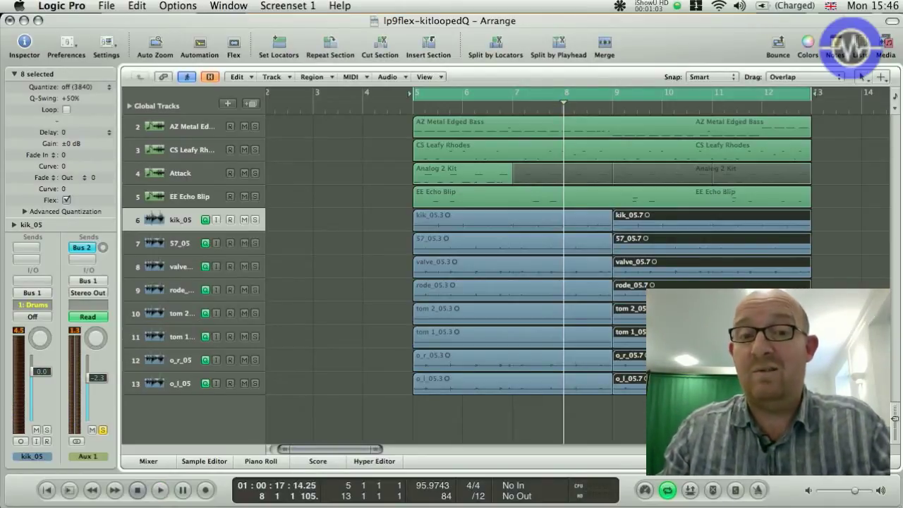
{"action": "key", "text": "space"}
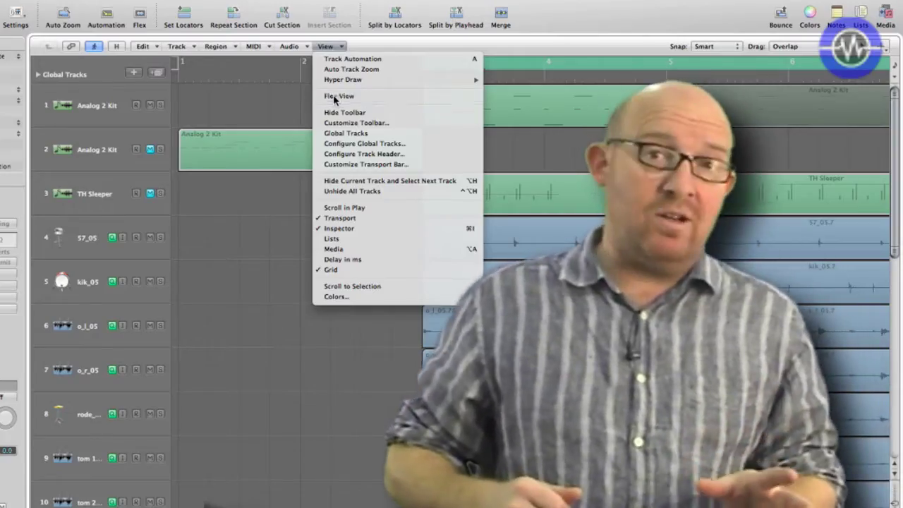
Show the flex markers on the drum tracks and select the group of drum kit tracks.
{"action": "left_click", "coordinate": [332, 94]}
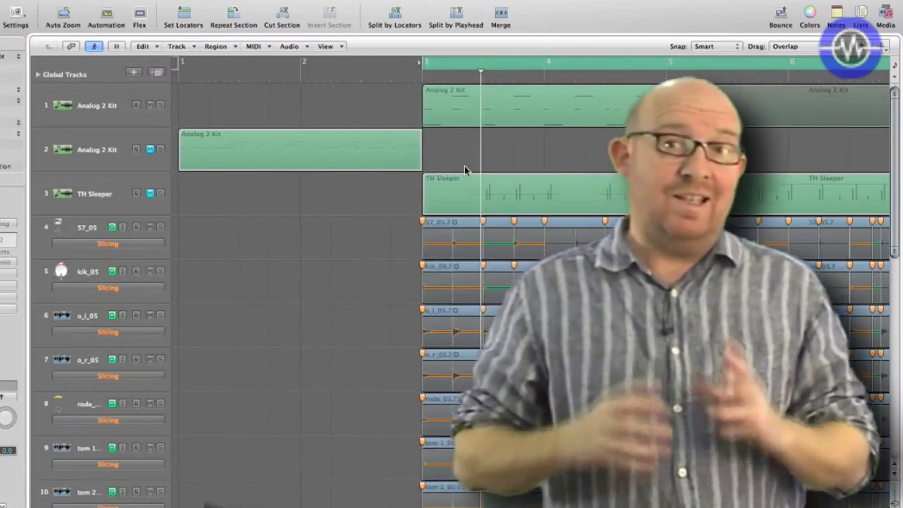
{"action": "scroll", "coordinate": [465, 170], "scroll_direction": "down", "scroll_amount": 2}
{"action": "scroll", "coordinate": [464, 170], "scroll_direction": "right", "scroll_amount": 5}
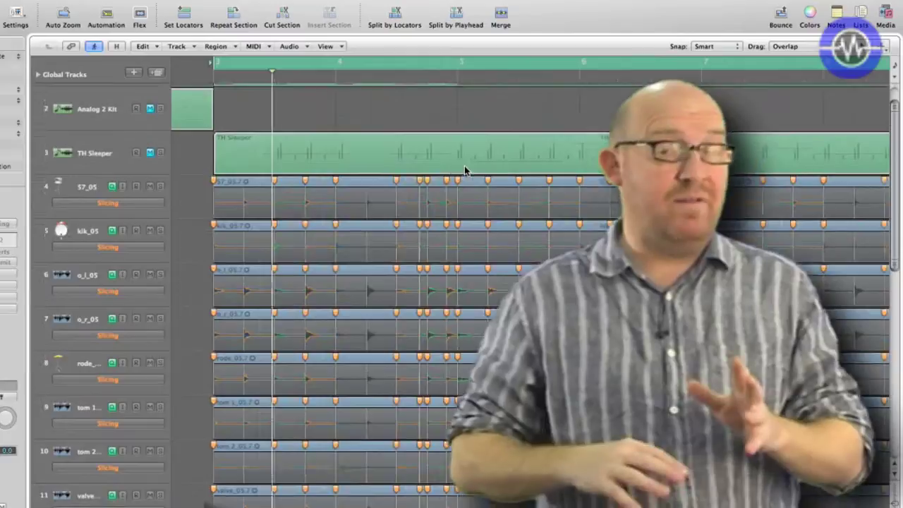
{"action": "scroll", "coordinate": [464, 171], "scroll_direction": "down", "scroll_amount": 3}
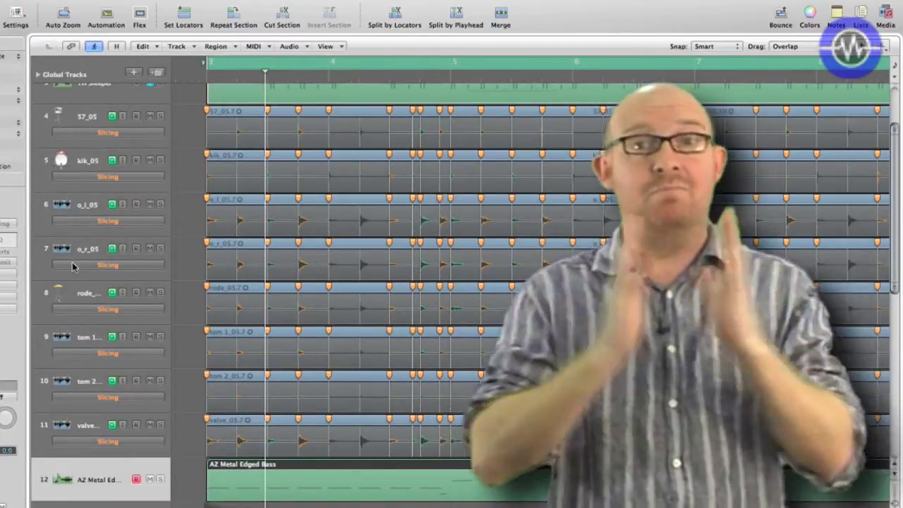
{"action": "left_click", "coordinate": [81, 116]}
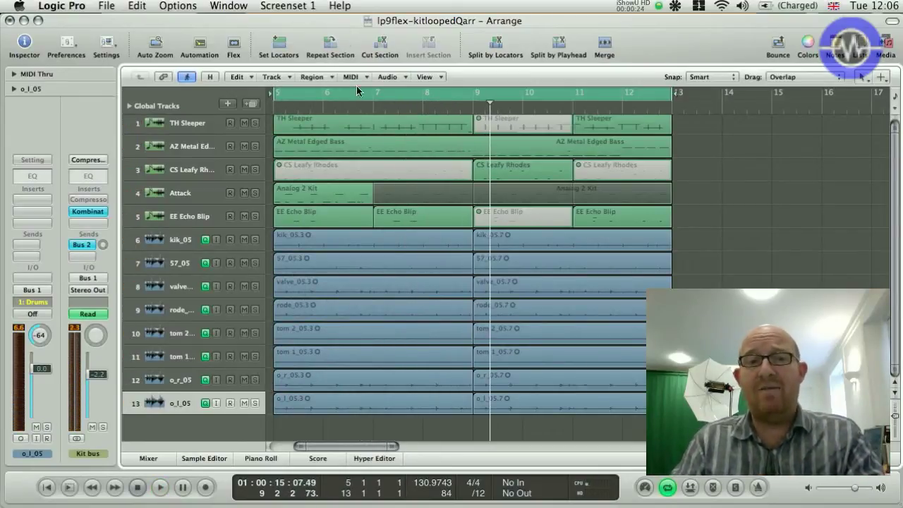
Bounce all sixteen drum regions in place to a new track named 'kit boiunce', muting the originals.
{"action": "left_click", "coordinate": [379, 250]}
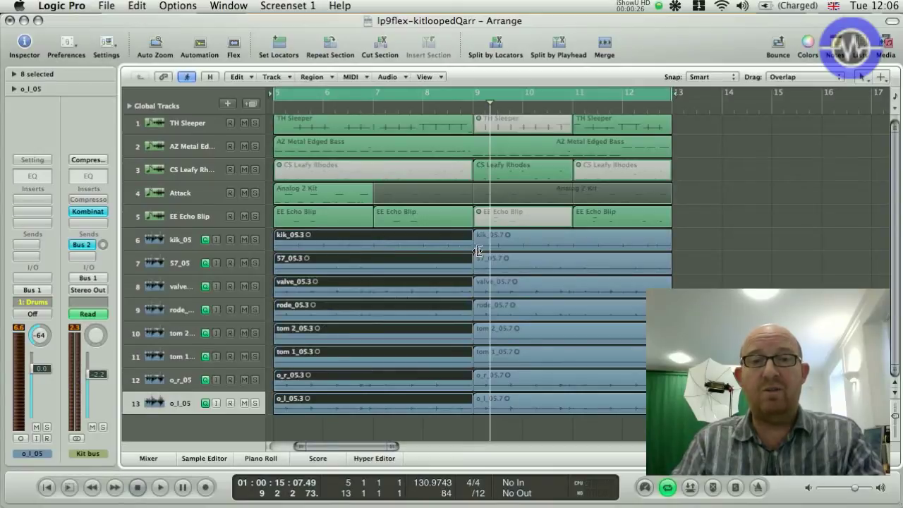
{"action": "left_click", "coordinate": [508, 249], "text": "shift"}
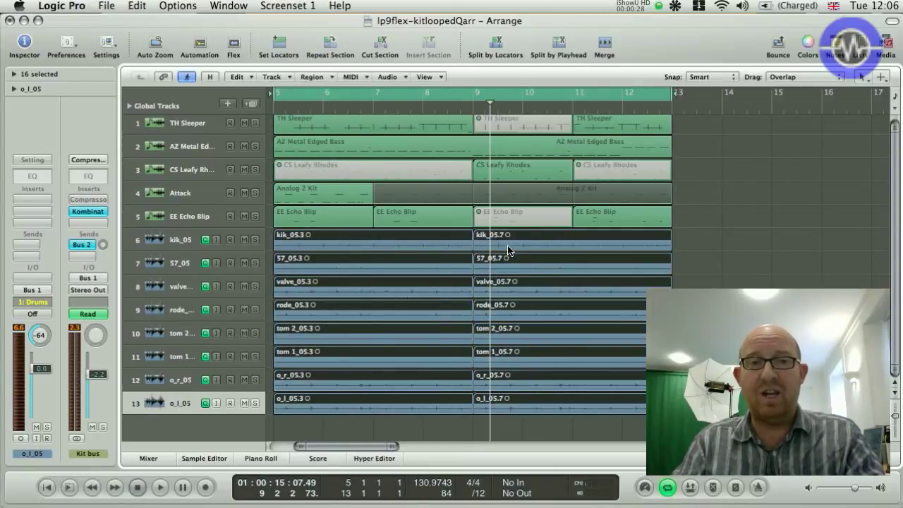
{"action": "right_click", "coordinate": [413, 249]}
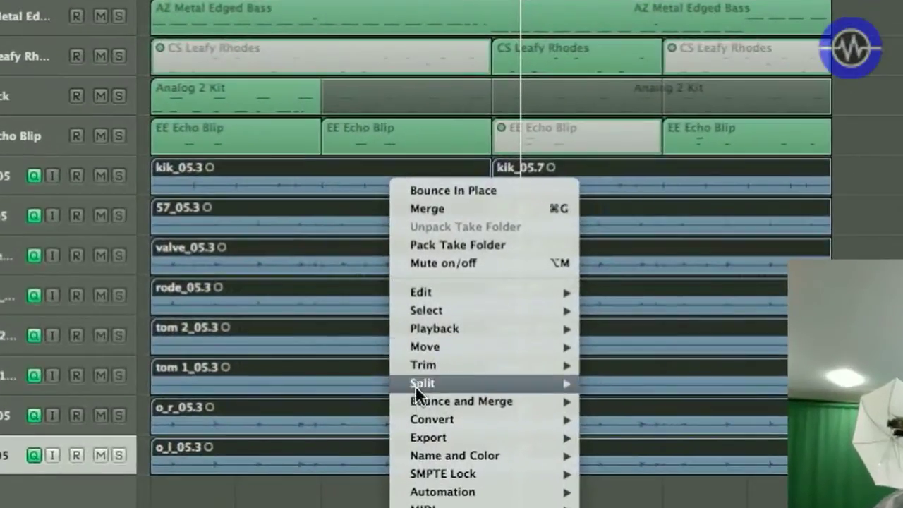
{"action": "mouse_move", "coordinate": [430, 371]}
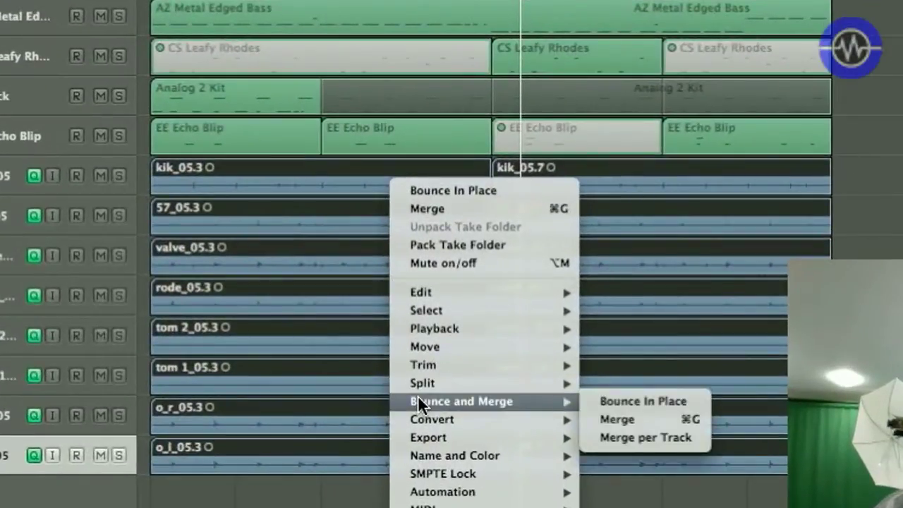
{"action": "left_click", "coordinate": [610, 399]}
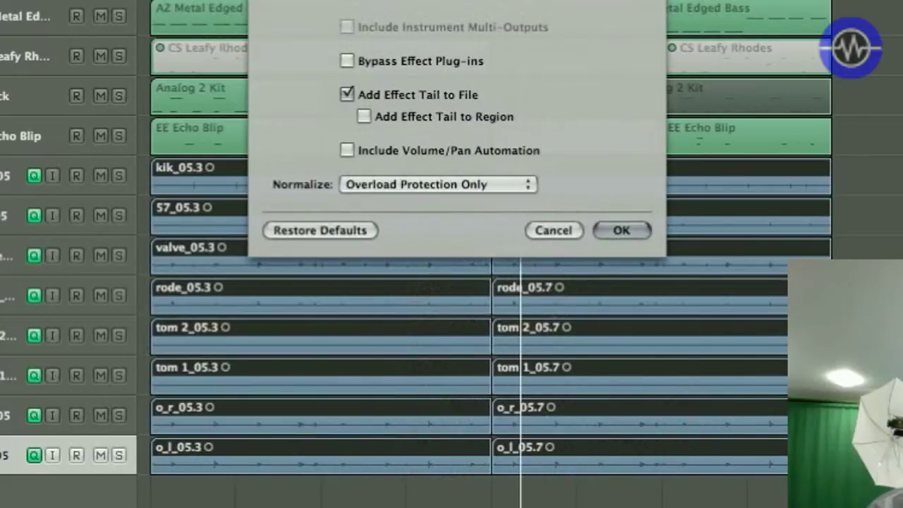
{"action": "type", "text": "kit boiunce"}
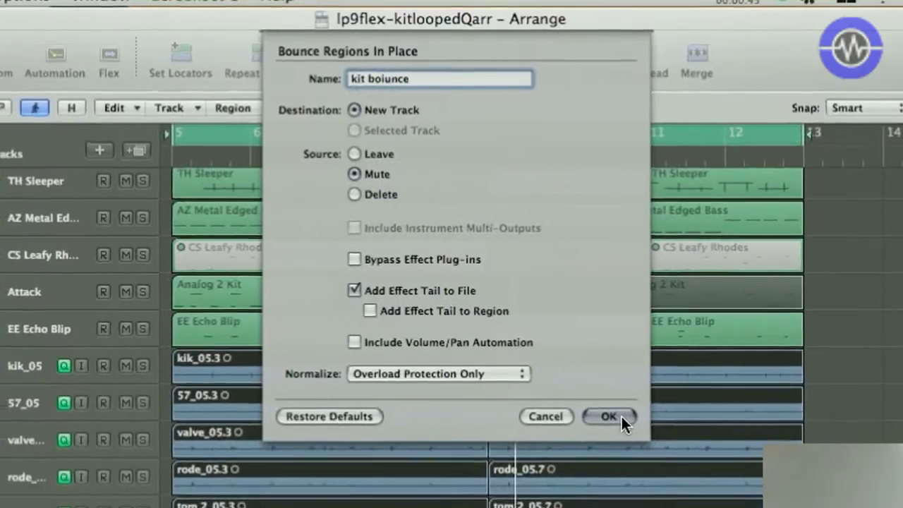
{"action": "left_click", "coordinate": [635, 445]}
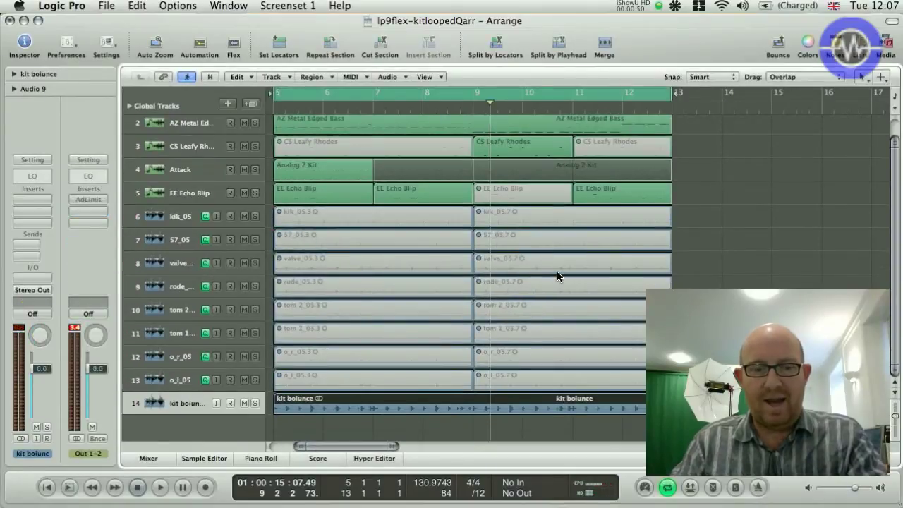
Enlarge the kit boiunce track, set its channel output to Bus 1, and play it back.
{"action": "key", "text": "z"}
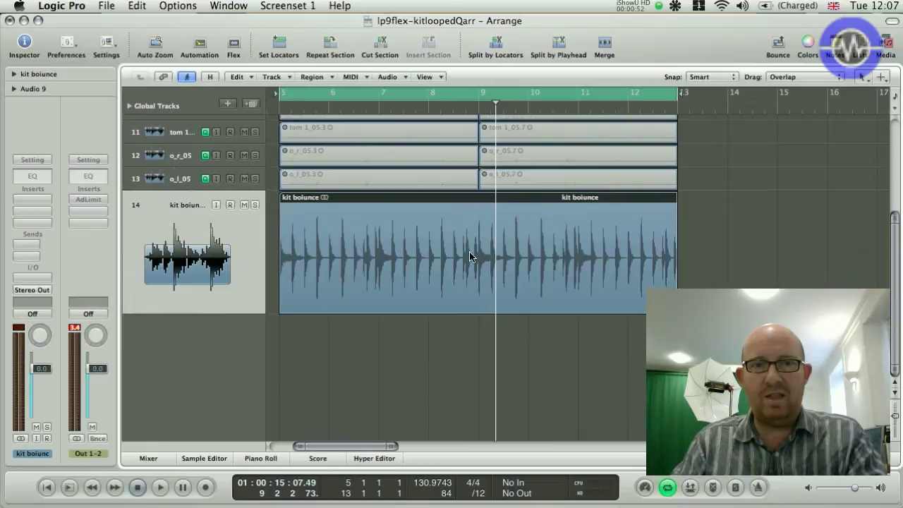
{"action": "left_click", "coordinate": [441, 234]}
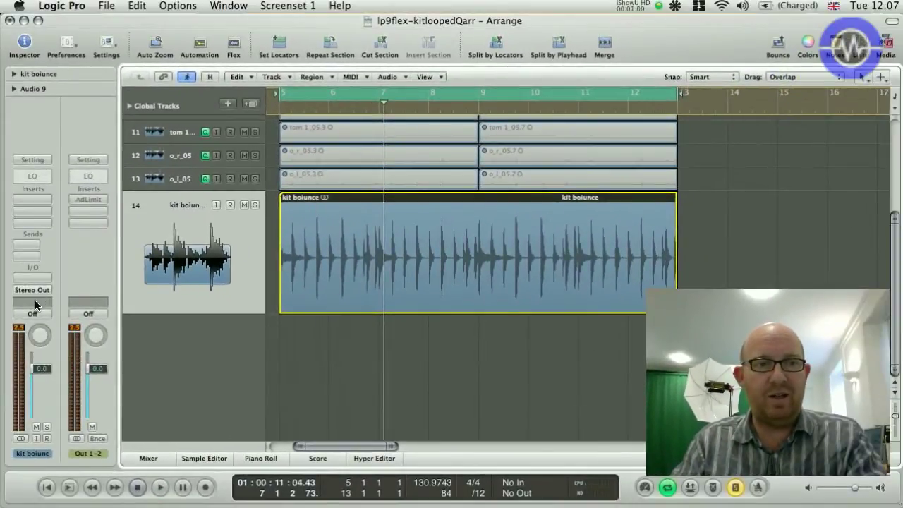
{"action": "left_click", "coordinate": [34, 290]}
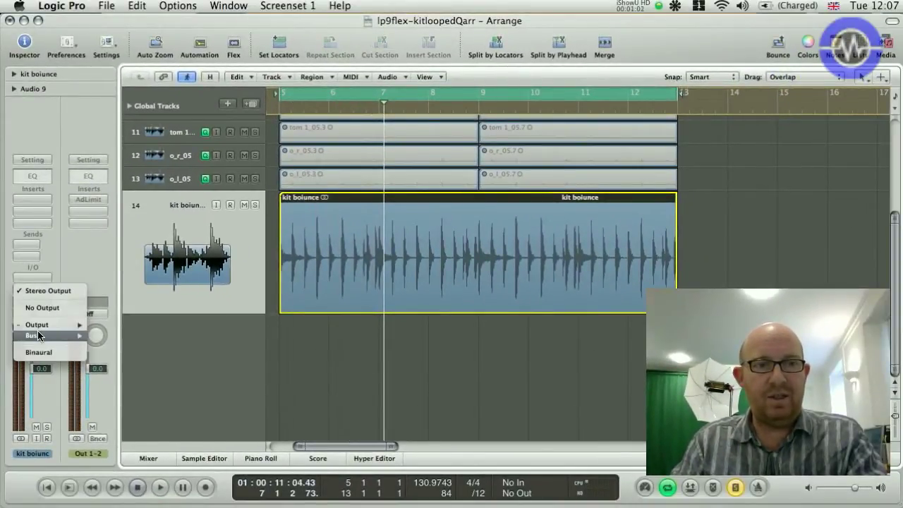
{"action": "mouse_move", "coordinate": [38, 335]}
{"action": "left_click", "coordinate": [120, 10]}
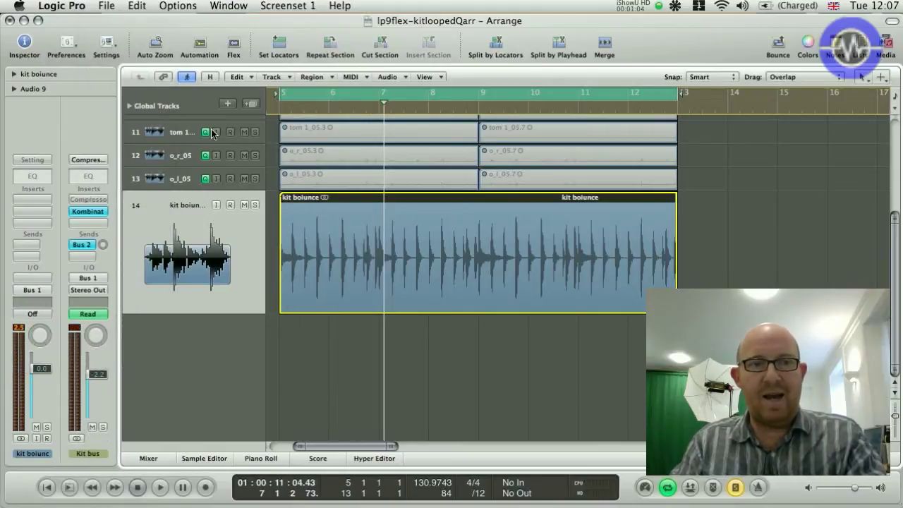
{"action": "key", "text": "space"}
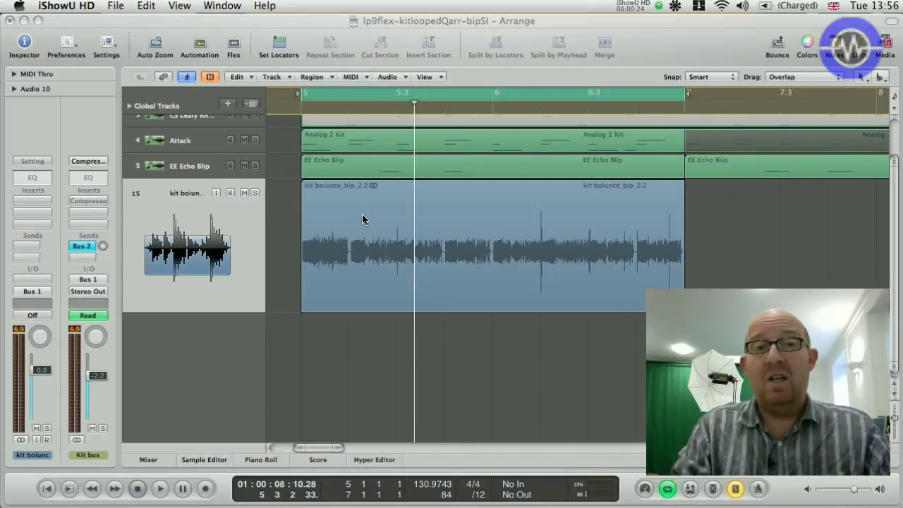
Choose Convert to New Sampler Track for the selected kit boiunce_bip_2.2 region.
{"action": "left_click", "coordinate": [362, 215]}
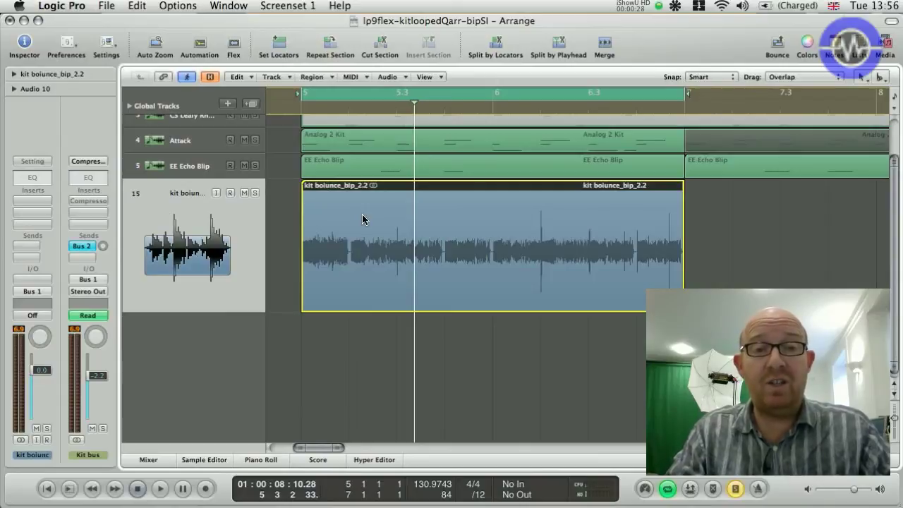
{"action": "right_click", "coordinate": [336, 182]}
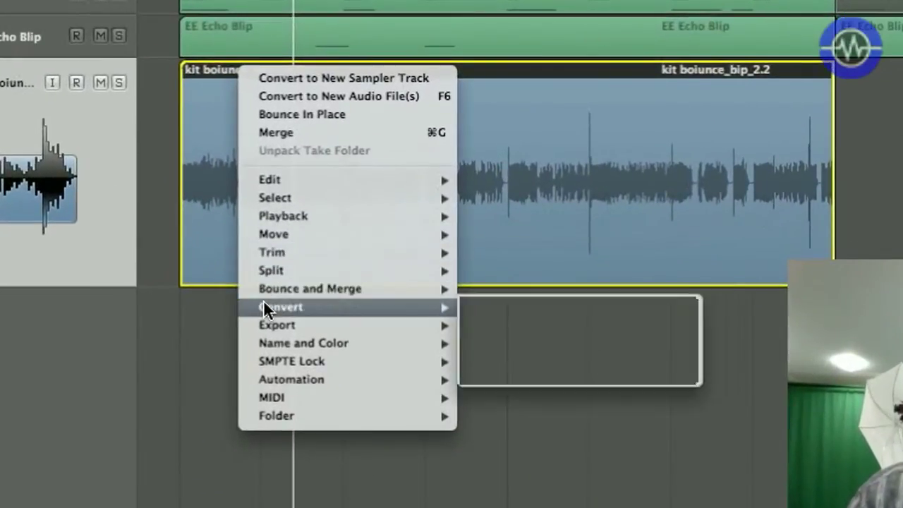
{"action": "mouse_move", "coordinate": [277, 309]}
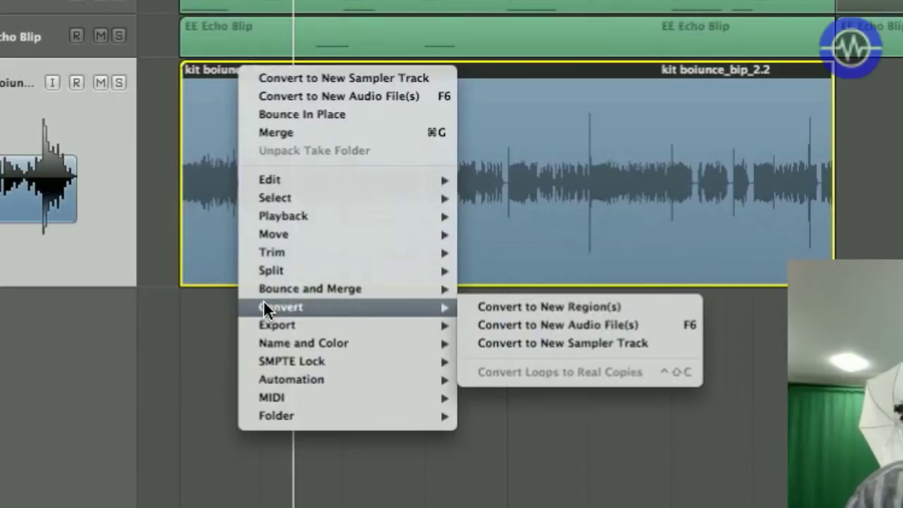
{"action": "left_click", "coordinate": [531, 345]}
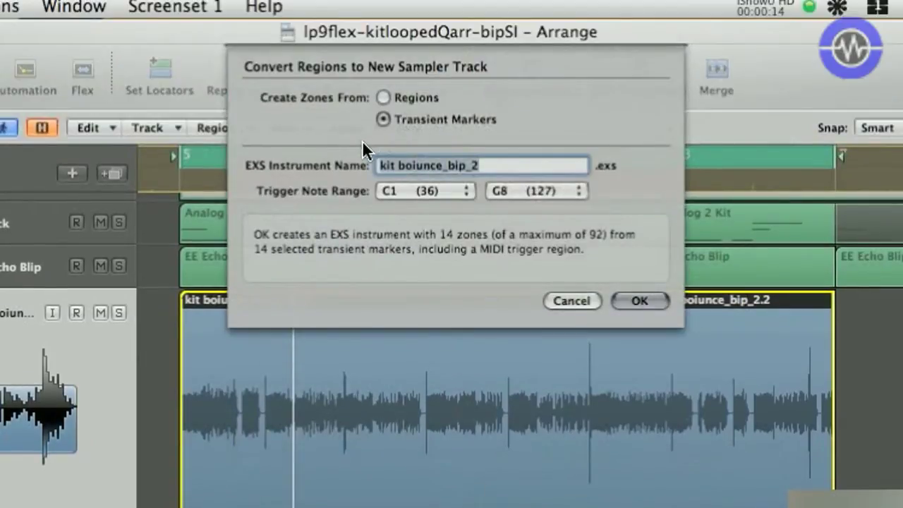
{"action": "type", "text": "Kit MIDI"}
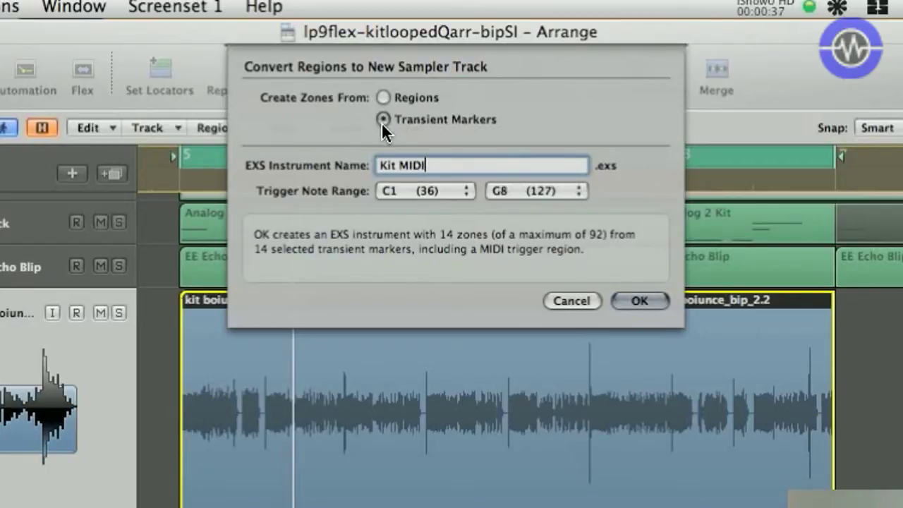
{"action": "left_click", "coordinate": [383, 97]}
{"action": "left_click", "coordinate": [635, 301]}
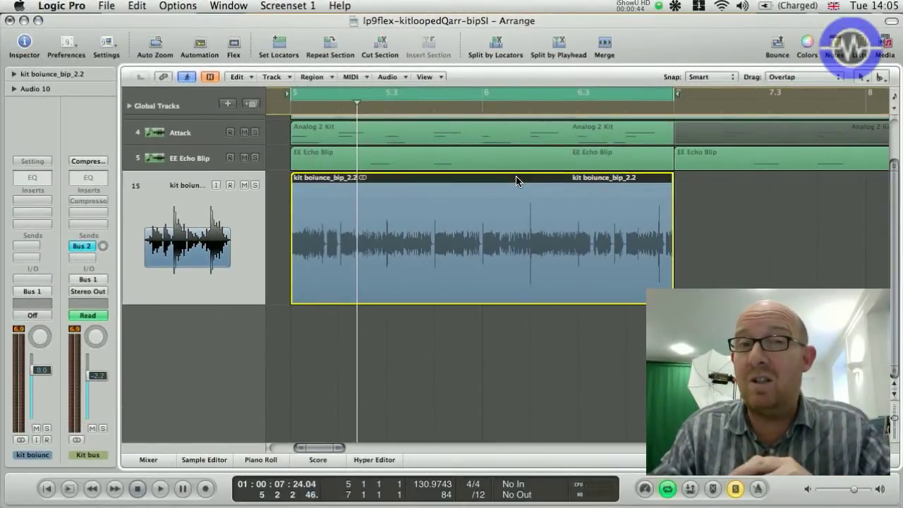
In the Sample Editor with Transient Editing on, remove the extra marker near the start, then close it.
{"action": "double_click", "coordinate": [516, 181]}
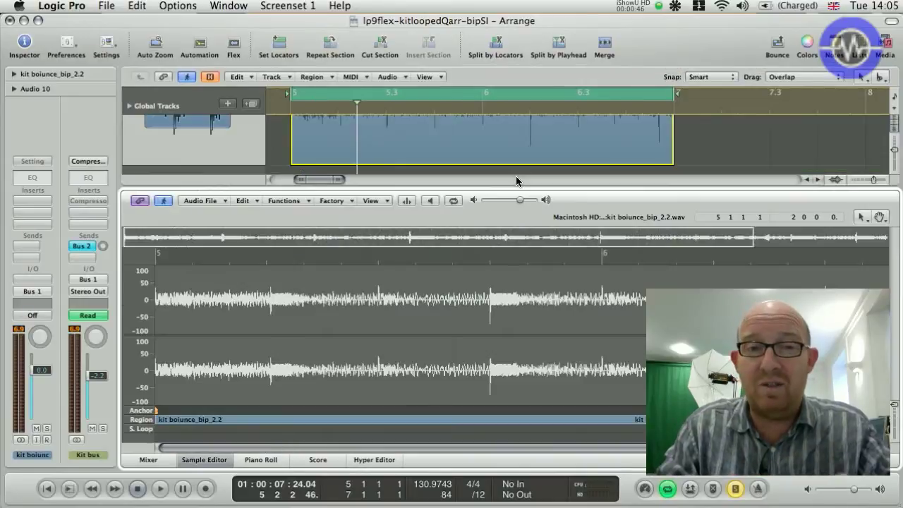
{"action": "left_click", "coordinate": [406, 203]}
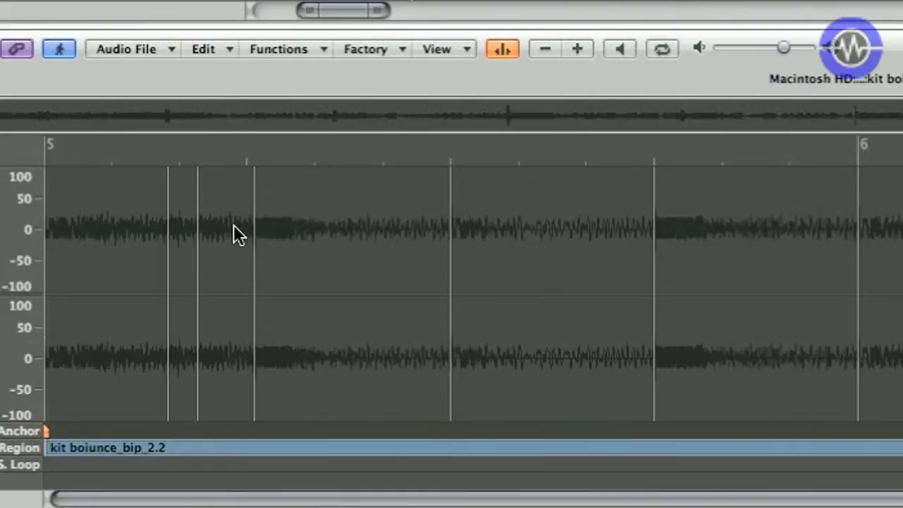
{"action": "double_click", "coordinate": [168, 244]}
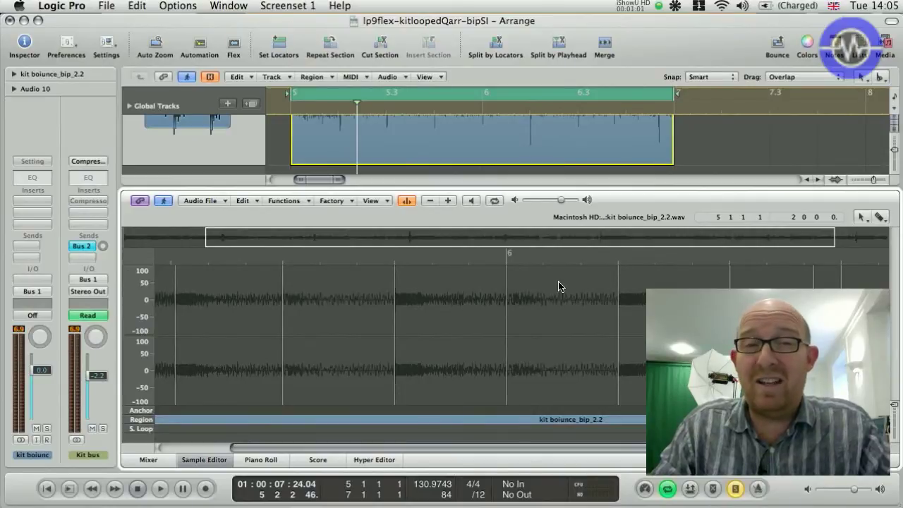
{"action": "left_click", "coordinate": [215, 462]}
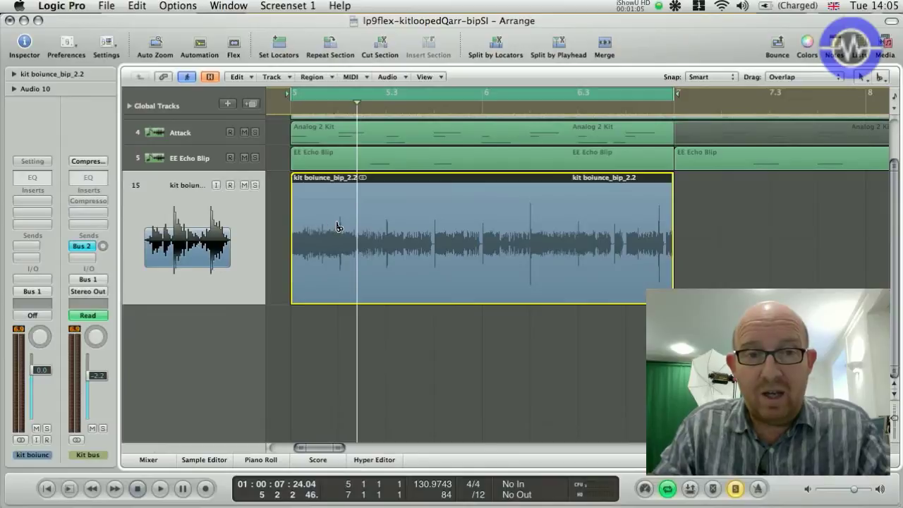
Scissor the kit boiunce_bip_2.2 region at each drum hit into ten pieces, fine-tuning the last cut.
{"action": "left_click", "coordinate": [337, 226]}
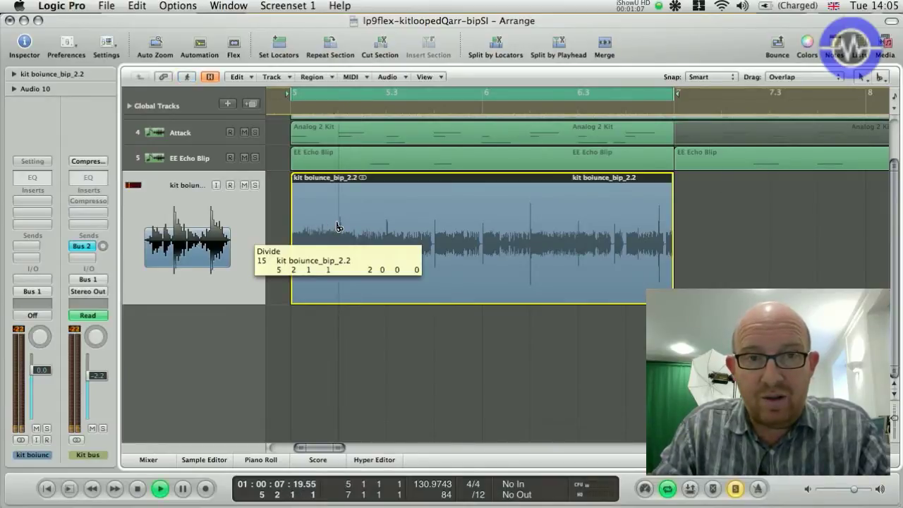
{"action": "left_click", "coordinate": [387, 235]}
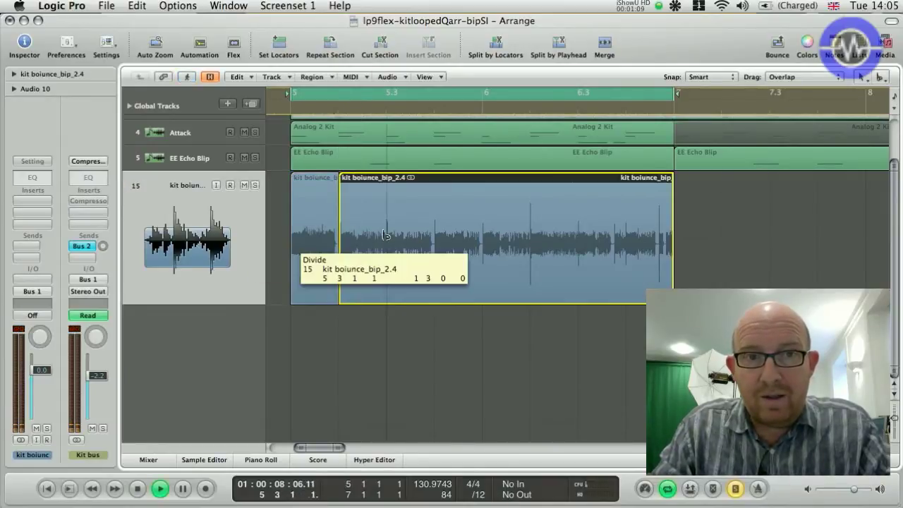
{"action": "left_click", "coordinate": [434, 238]}
{"action": "left_click", "coordinate": [482, 239]}
{"action": "left_click", "coordinate": [530, 239]}
{"action": "left_click", "coordinate": [579, 240]}
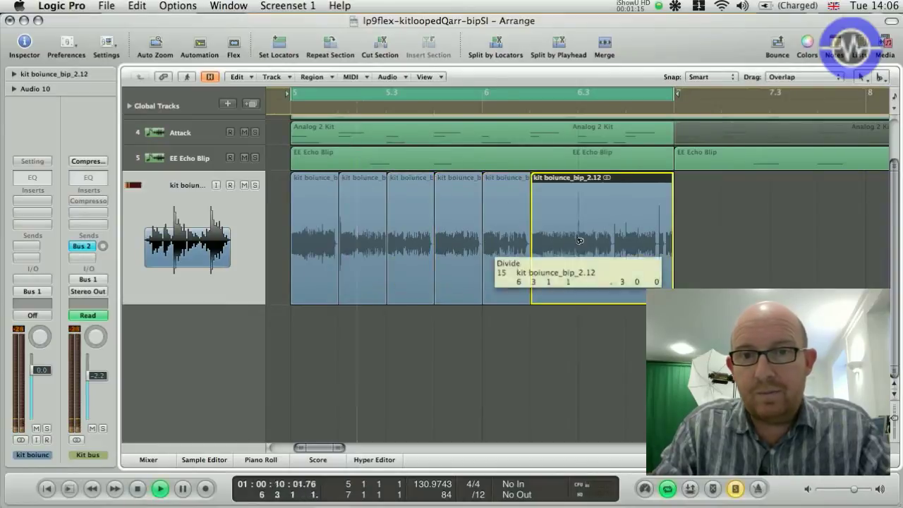
{"action": "left_click", "coordinate": [627, 241]}
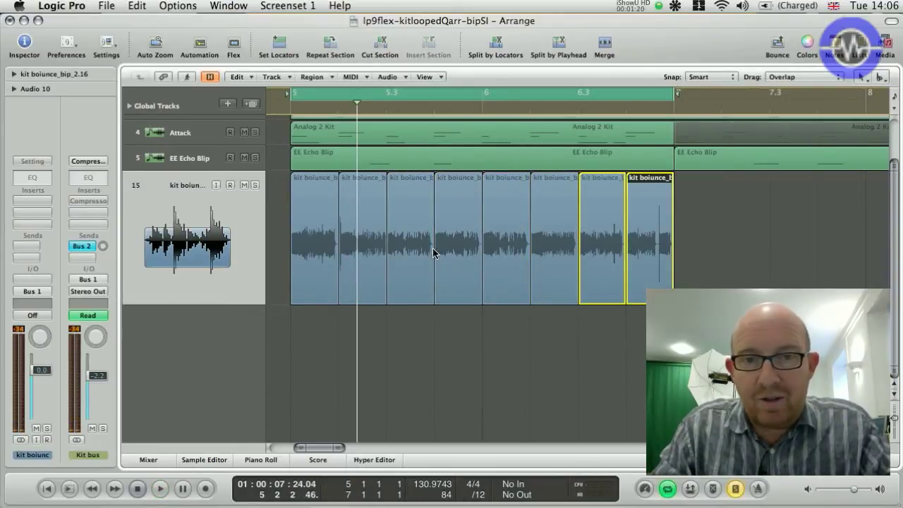
{"action": "left_click", "coordinate": [612, 243]}
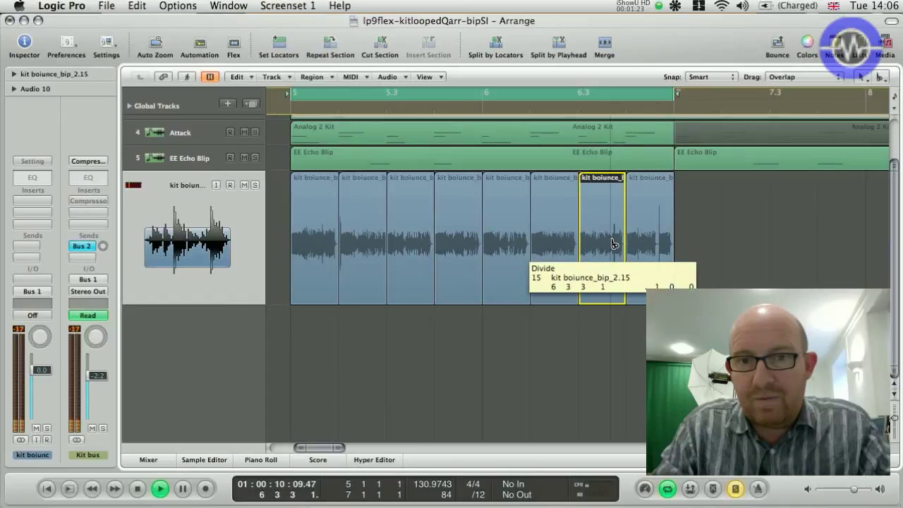
{"action": "left_click_drag", "start_coordinate": [612, 242], "coordinate": [658, 244]}
Select all ten slices on track 15 and choose Convert to New Sampler Track.
{"action": "left_click", "coordinate": [244, 242]}
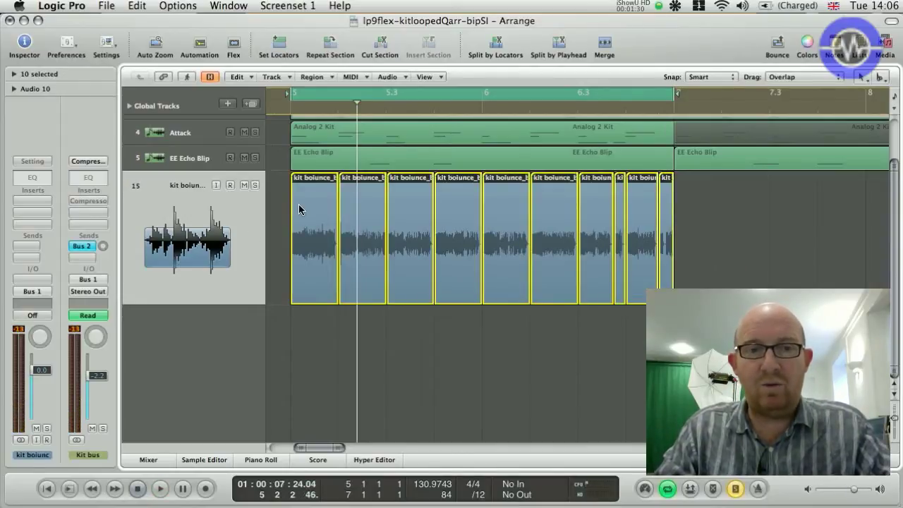
{"action": "right_click", "coordinate": [316, 205]}
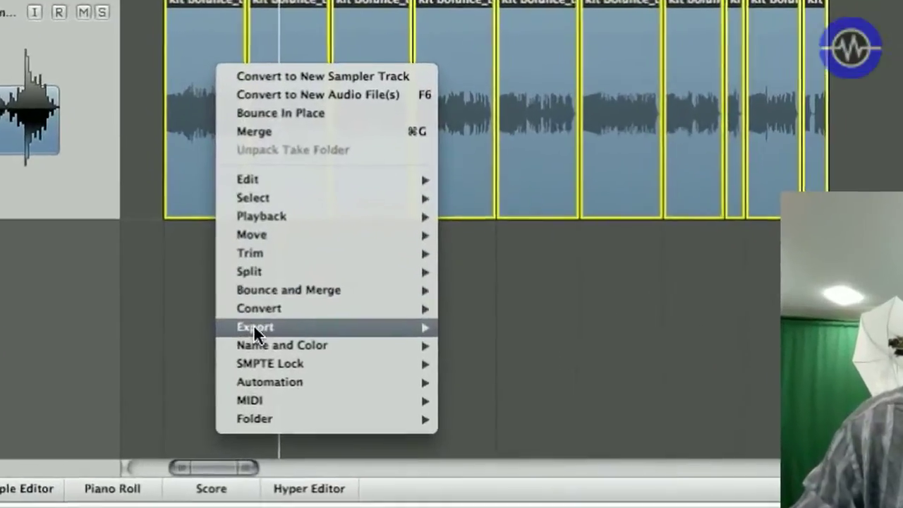
{"action": "mouse_move", "coordinate": [340, 350]}
{"action": "mouse_move", "coordinate": [276, 303]}
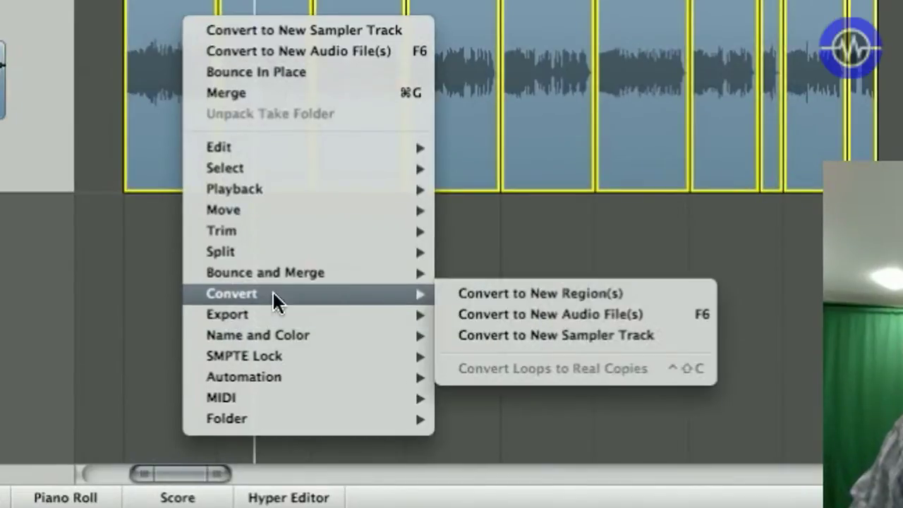
{"action": "left_click", "coordinate": [527, 333]}
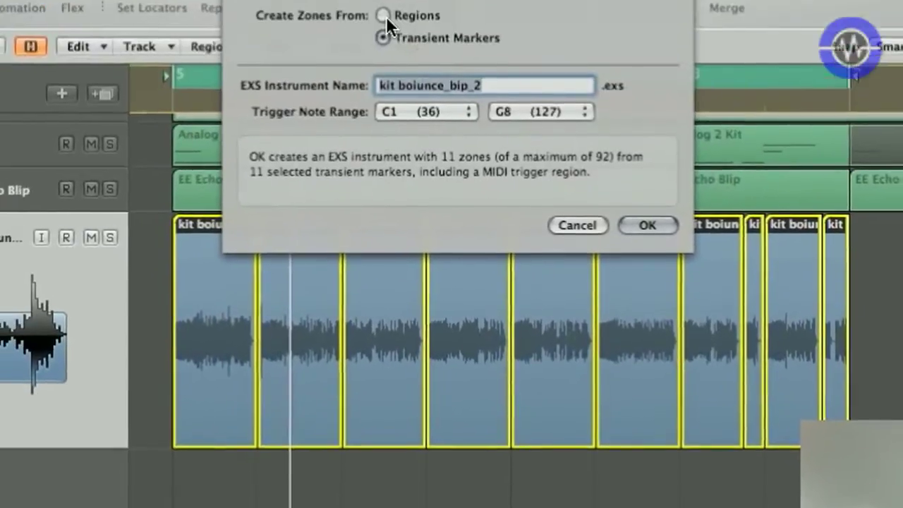
Create zones from Regions, name the EXS instrument 'KIT MIDI', and confirm.
{"action": "left_click", "coordinate": [392, 99]}
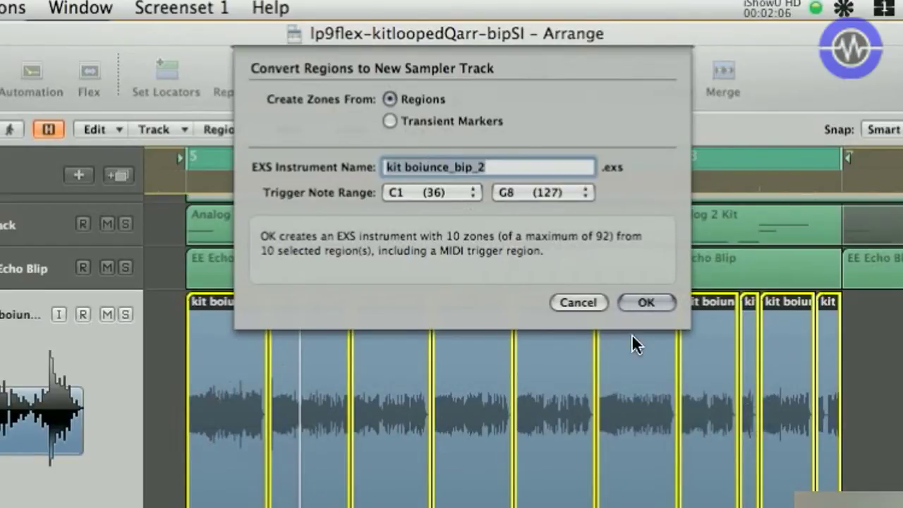
{"action": "type", "text": "KIT MIDI"}
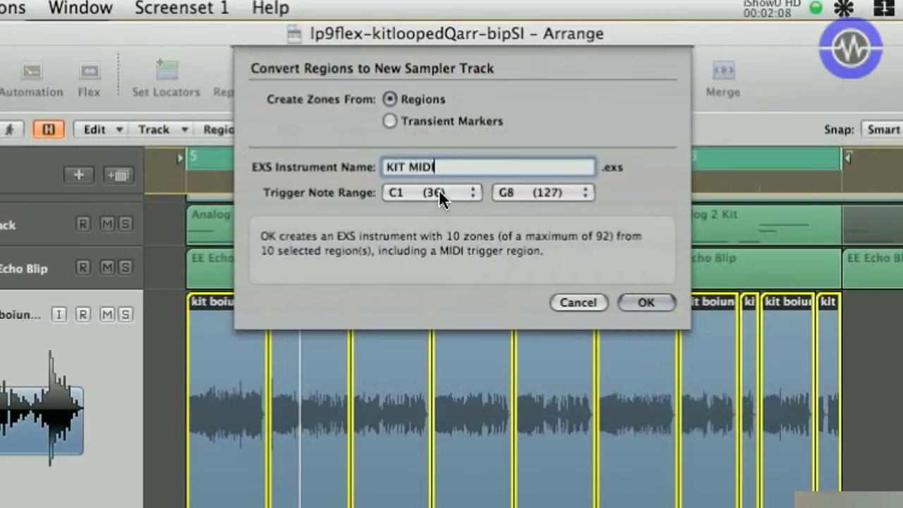
{"action": "left_click", "coordinate": [646, 303]}
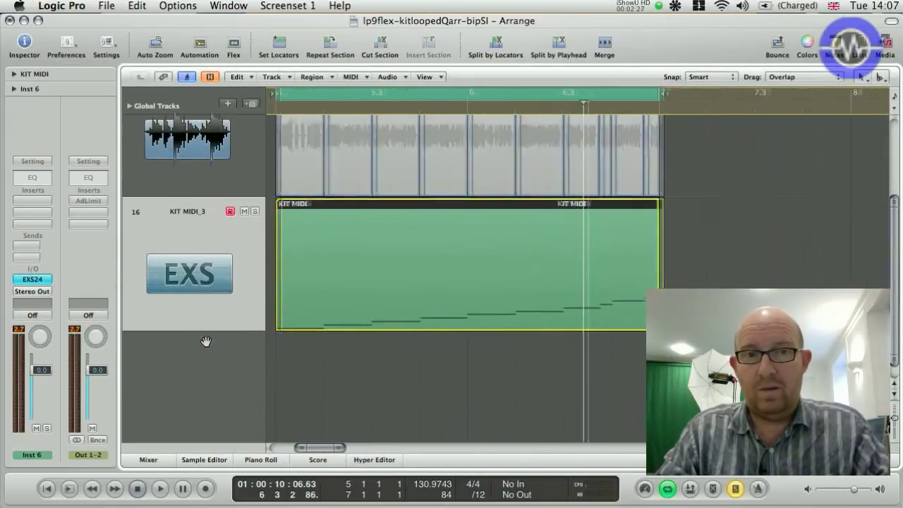
Play back the new KIT MIDI sampler track, then stop.
{"action": "scroll", "coordinate": [205, 341], "scroll_direction": "down", "scroll_amount": 1}
{"action": "key", "text": "space"}
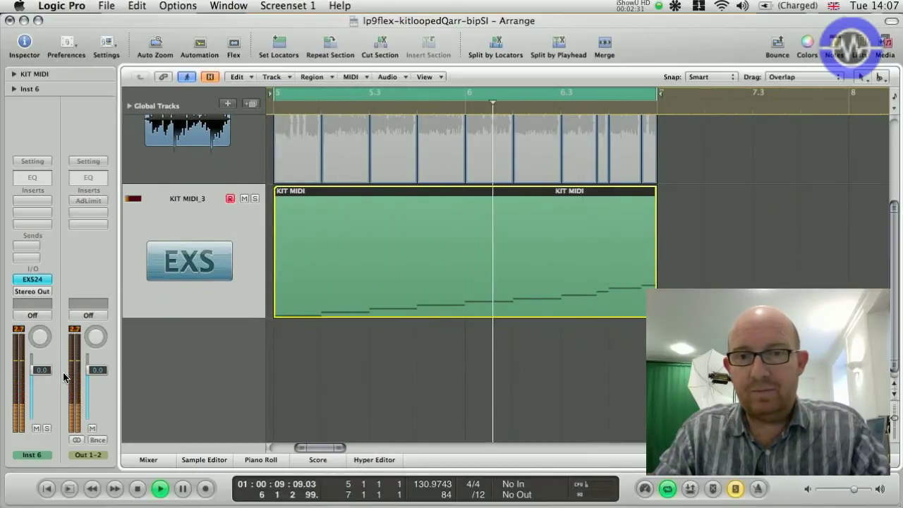
{"action": "key", "text": "space"}
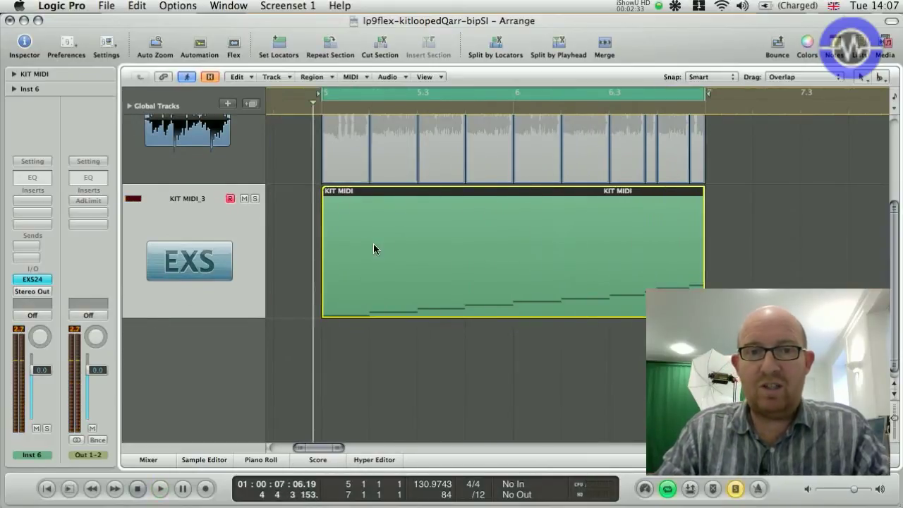
In the Piano Roll, lower C#1 to C1 and D#1 to D1, copy the bar 6 note a sixteenth earlier, and audition.
{"action": "double_click", "coordinate": [374, 244]}
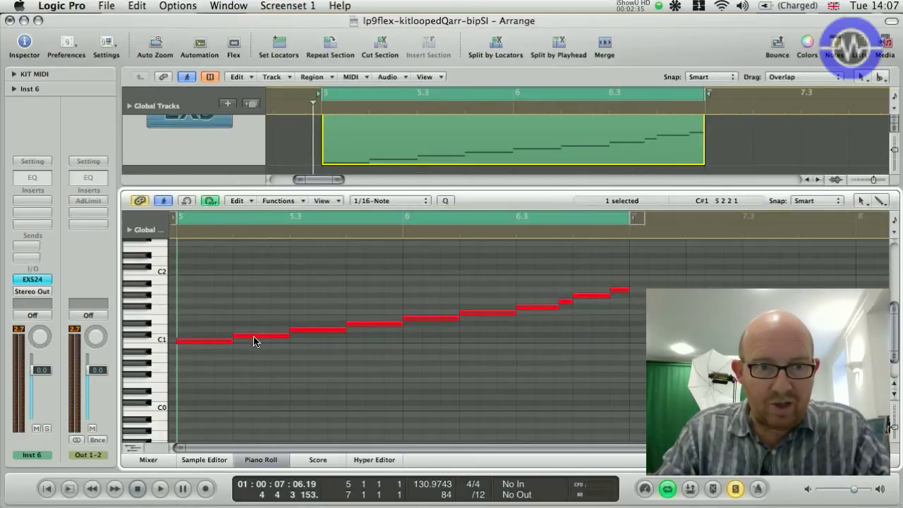
{"action": "left_click_drag", "start_coordinate": [254, 337], "coordinate": [254, 339]}
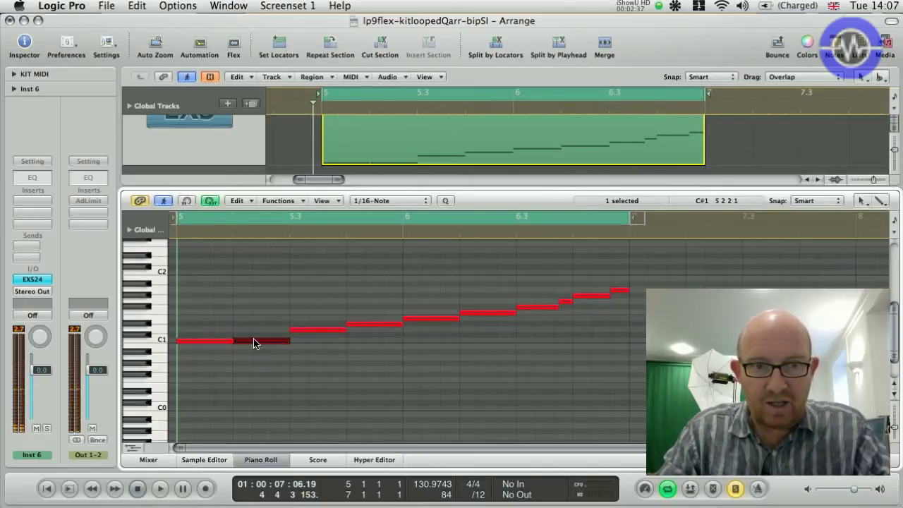
{"action": "left_click_drag", "start_coordinate": [365, 325], "coordinate": [367, 331]}
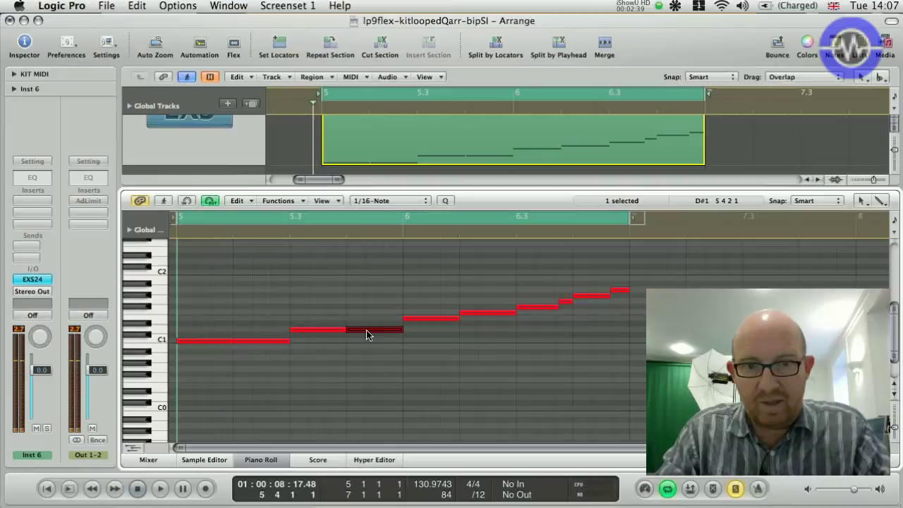
{"action": "left_click_drag", "start_coordinate": [474, 319], "coordinate": [452, 316]}
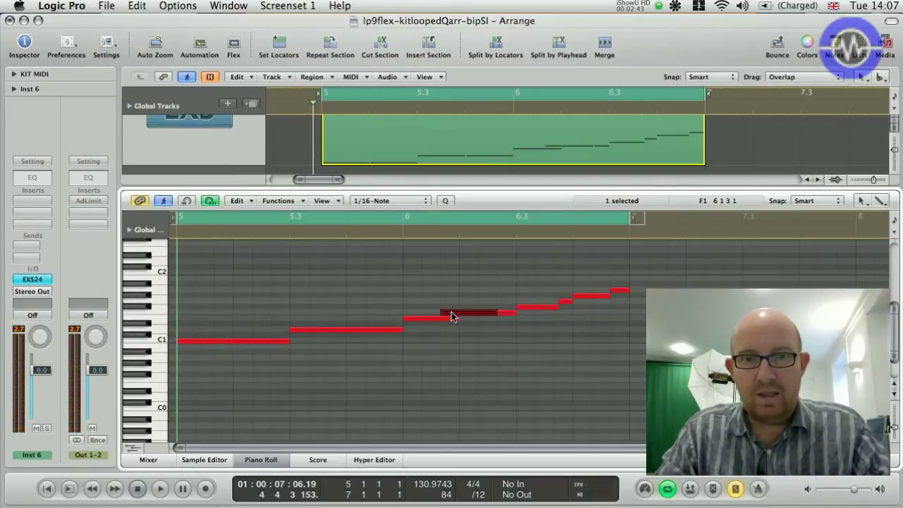
{"action": "key", "text": "space"}
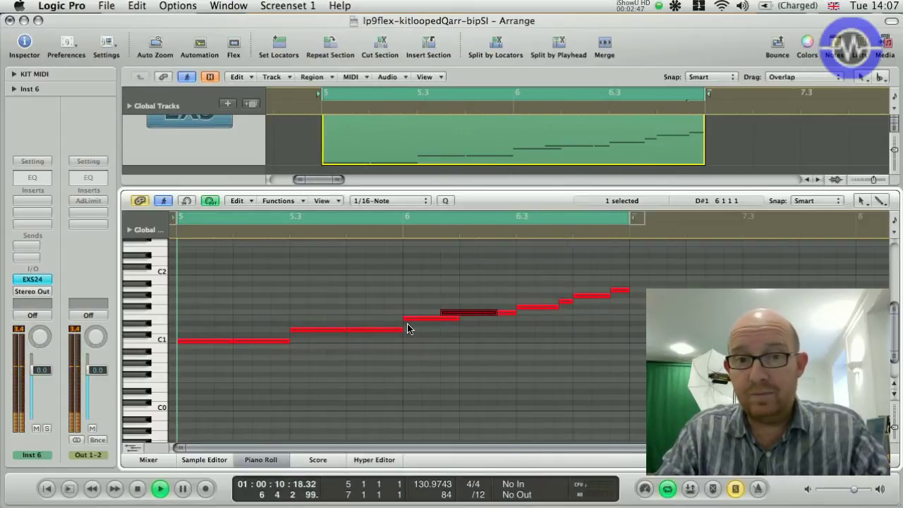
{"action": "key", "text": "space"}
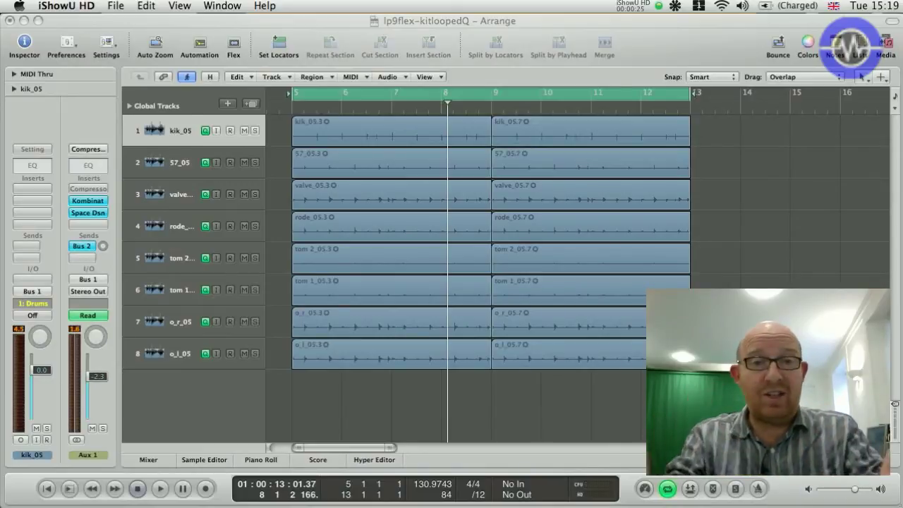
Bring Logic back to the front and briefly play the multitrack drum recording.
{"action": "left_click", "coordinate": [418, 21]}
{"action": "key", "text": "space"}
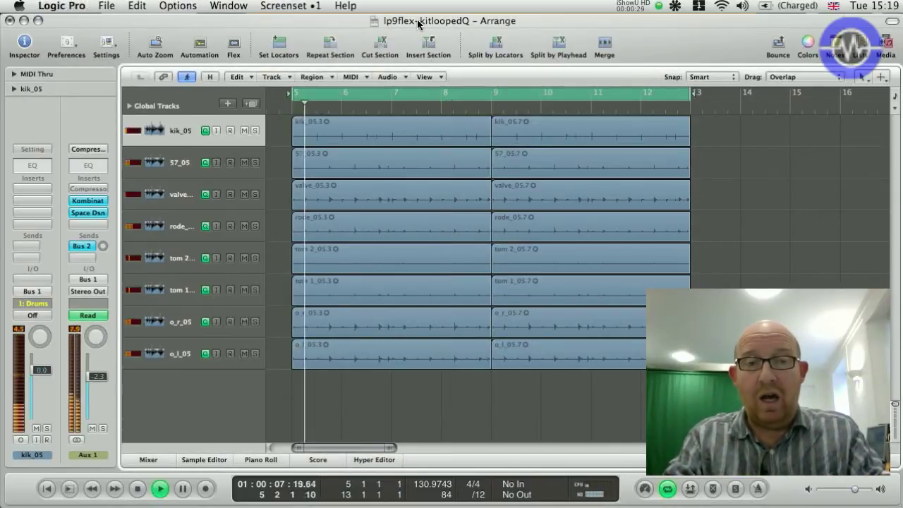
{"action": "key", "text": "space"}
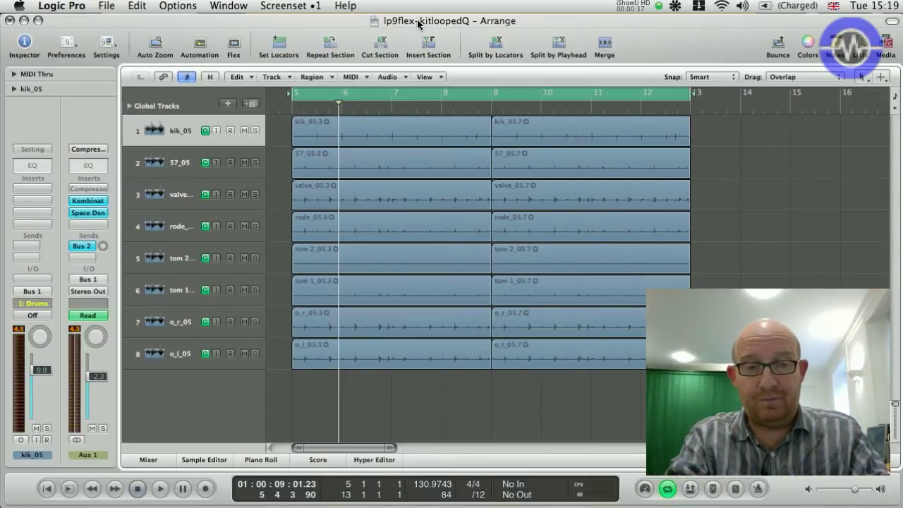
Import lp9flex-kitloopedQarr.logic via File > Import to list its channels in the Browser.
{"action": "left_click", "coordinate": [113, 8]}
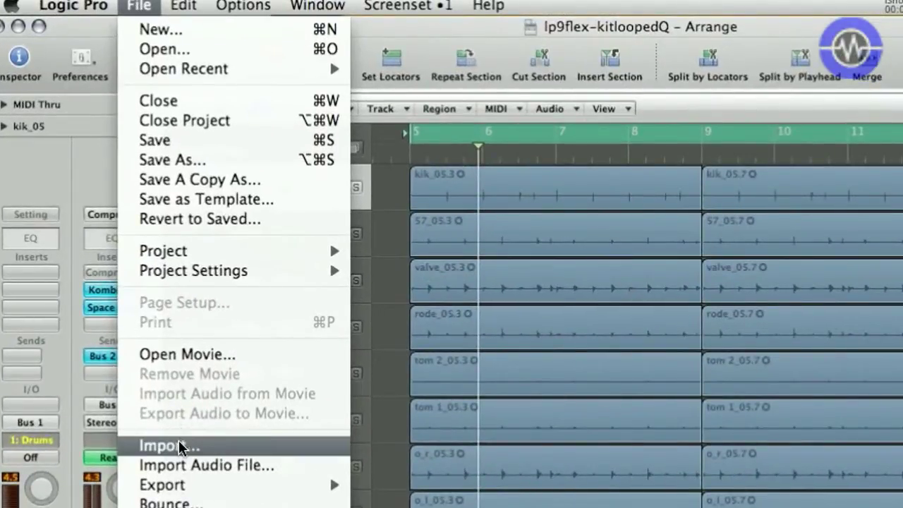
{"action": "left_click", "coordinate": [179, 445]}
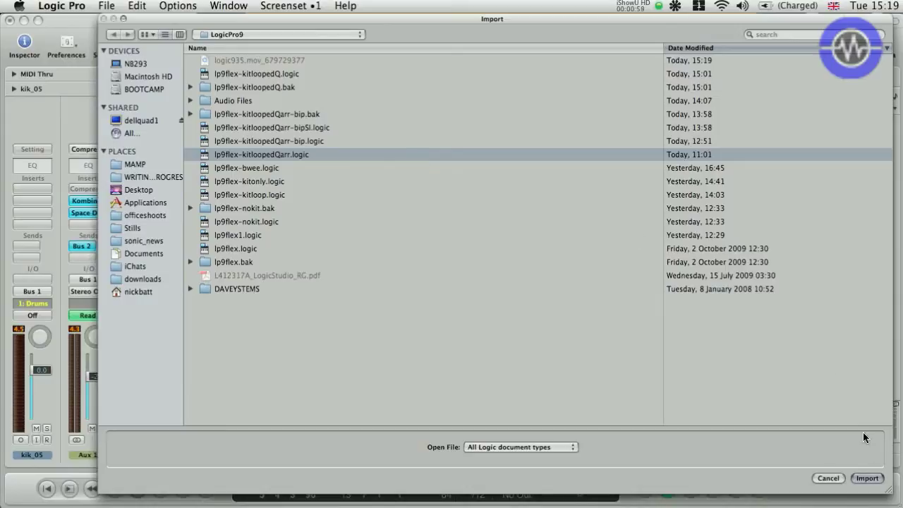
{"action": "left_click", "coordinate": [867, 478]}
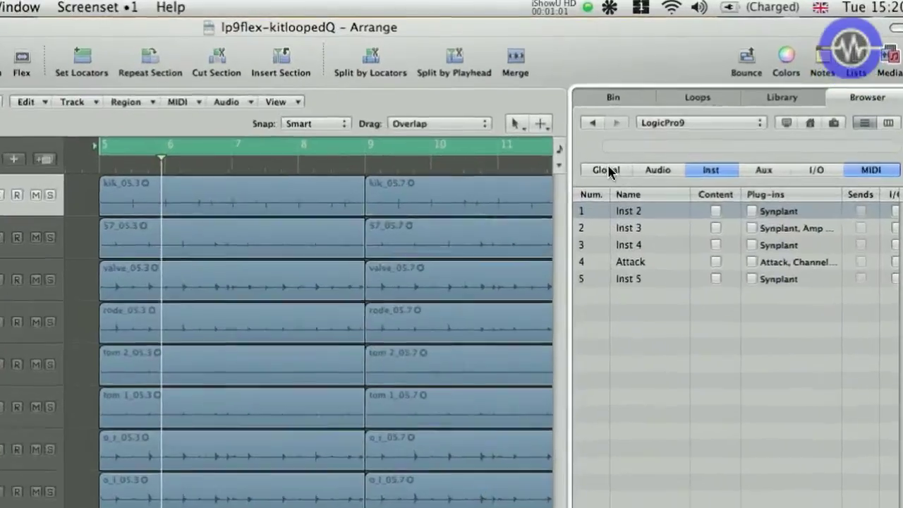
Filter the import list so it shows only the instrument tracks.
{"action": "left_click", "coordinate": [679, 129]}
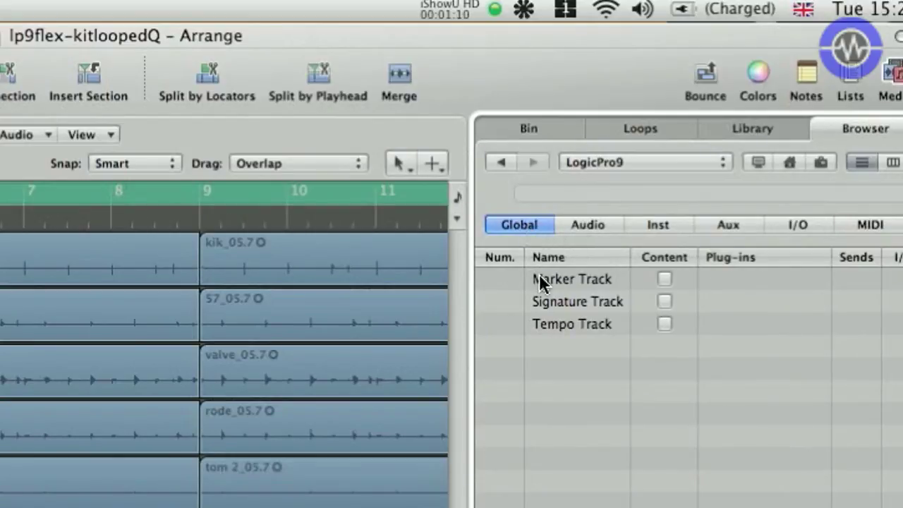
{"action": "left_click", "coordinate": [583, 224]}
{"action": "left_click", "coordinate": [530, 224]}
{"action": "left_click", "coordinate": [651, 224]}
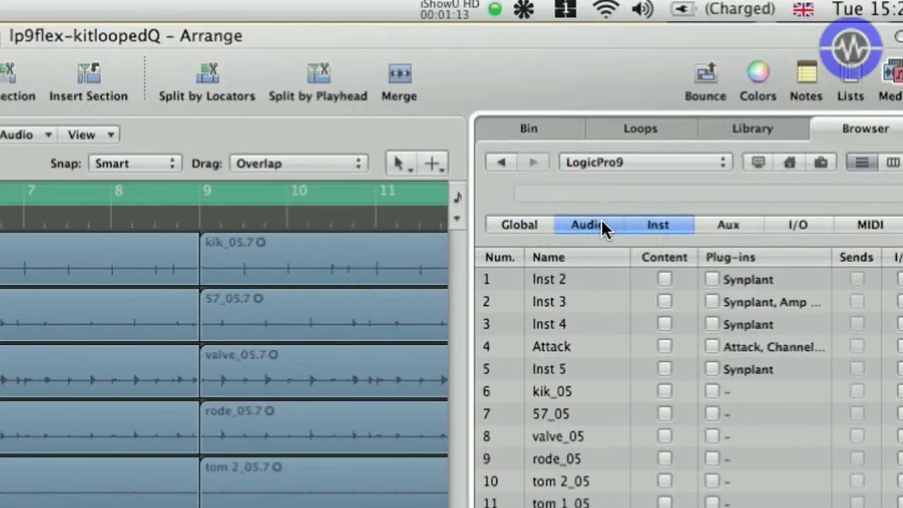
{"action": "left_click", "coordinate": [602, 225]}
{"action": "left_click", "coordinate": [714, 224]}
{"action": "left_click", "coordinate": [673, 226]}
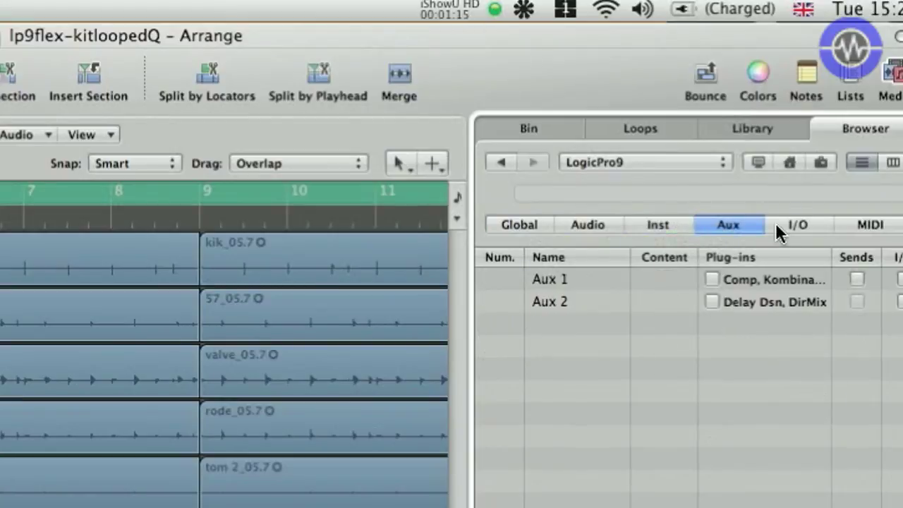
{"action": "left_click", "coordinate": [796, 226]}
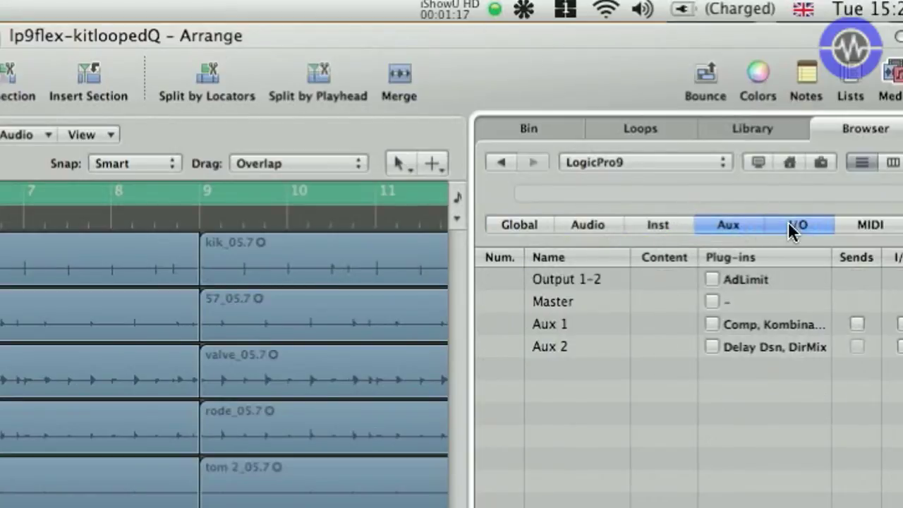
{"action": "left_click", "coordinate": [797, 226]}
{"action": "left_click", "coordinate": [861, 235]}
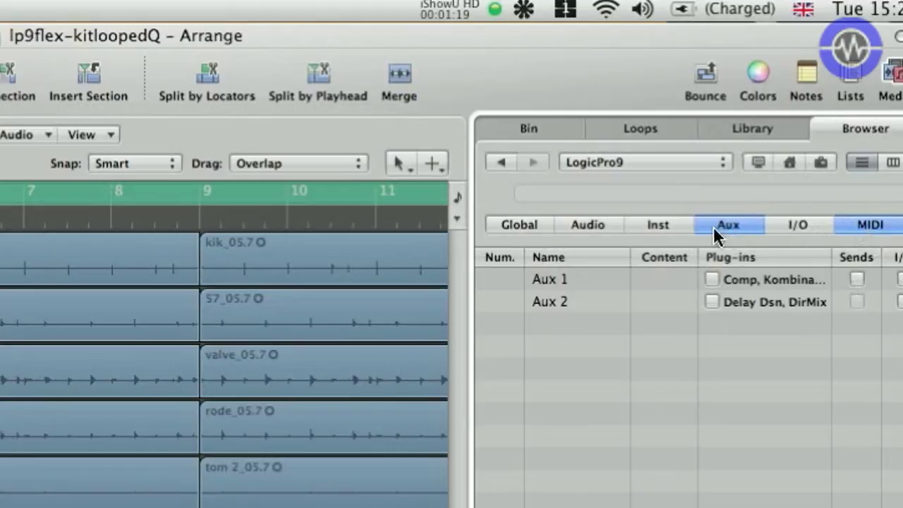
{"action": "left_click", "coordinate": [853, 230]}
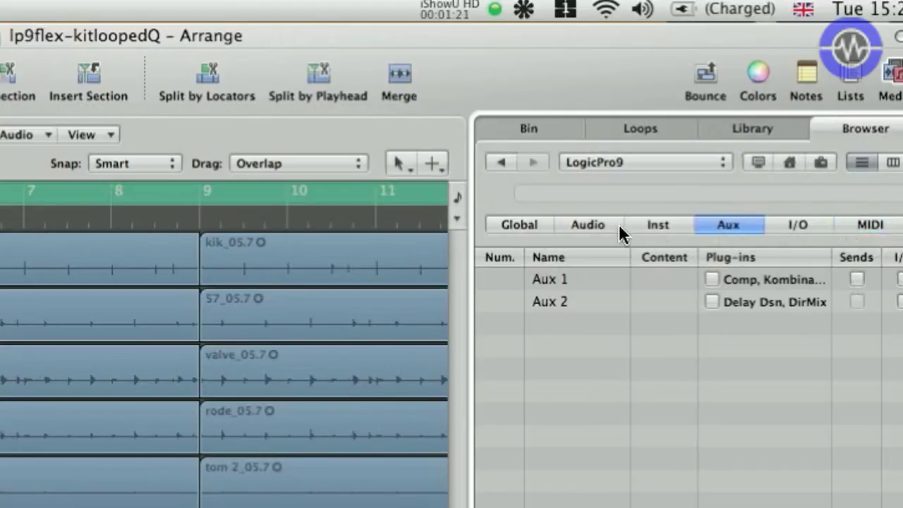
{"action": "left_click", "coordinate": [684, 227]}
{"action": "left_click", "coordinate": [721, 224]}
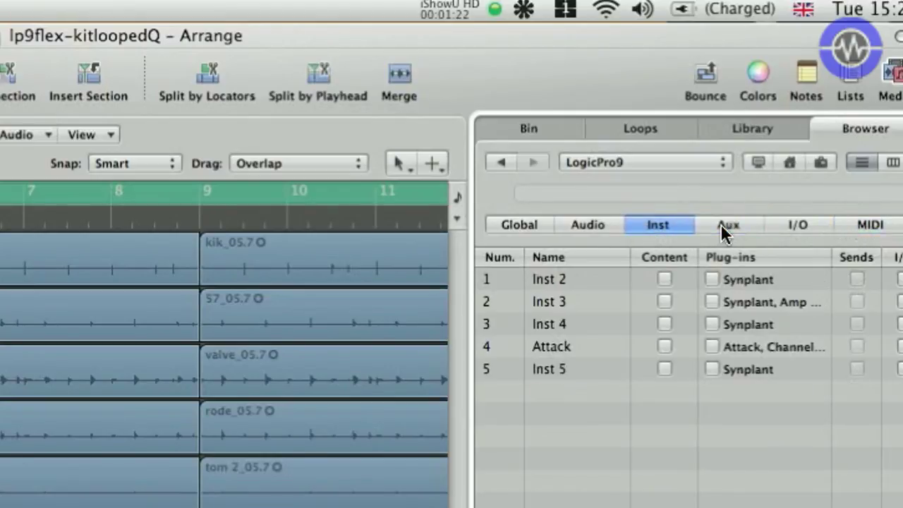
Include the regions of Inst 3, Inst 4, Attack and Inst 5 in the import.
{"action": "left_click", "coordinate": [663, 304]}
{"action": "left_click", "coordinate": [663, 325]}
{"action": "left_click", "coordinate": [664, 347]}
{"action": "left_click", "coordinate": [664, 368]}
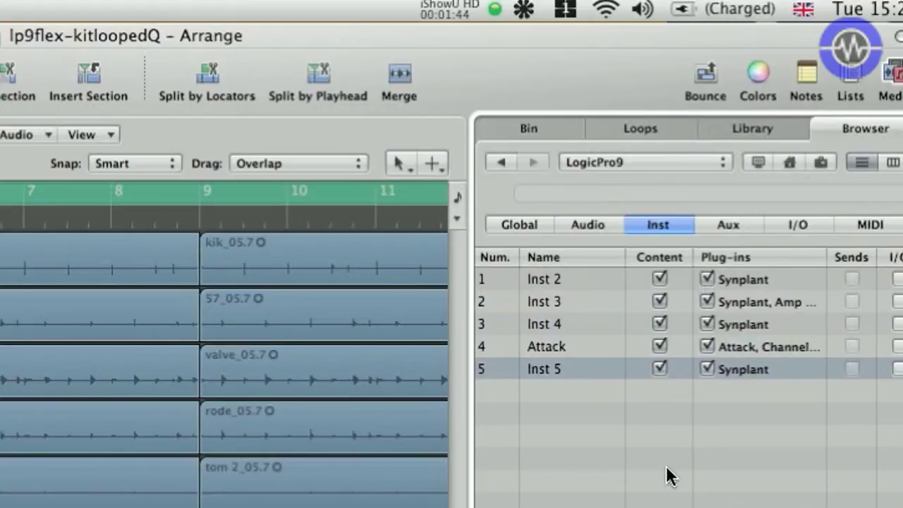
Include the I/O settings of Inst 2, Inst 3, Inst 4, Attack and Inst 5.
{"action": "scroll", "coordinate": [668, 477], "scroll_direction": "right", "scroll_amount": 3}
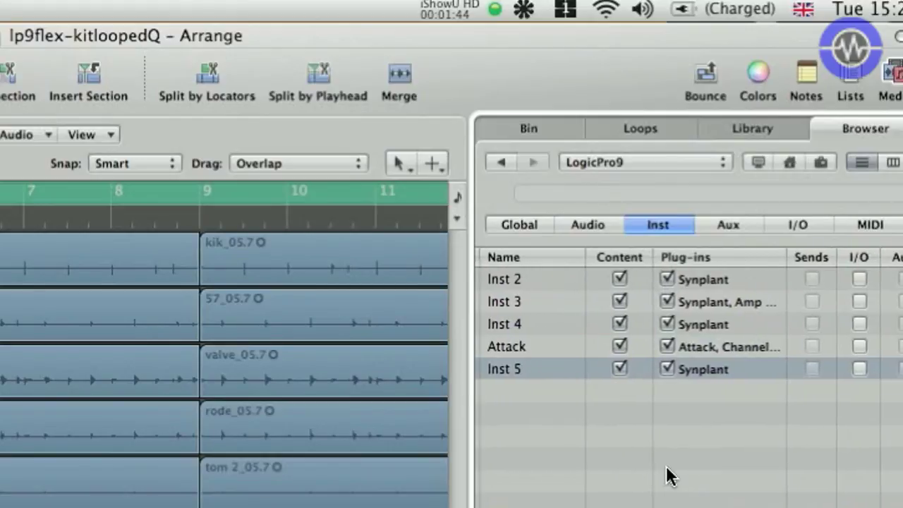
{"action": "scroll", "coordinate": [734, 434], "scroll_direction": "right", "scroll_amount": 2}
{"action": "left_click", "coordinate": [835, 279]}
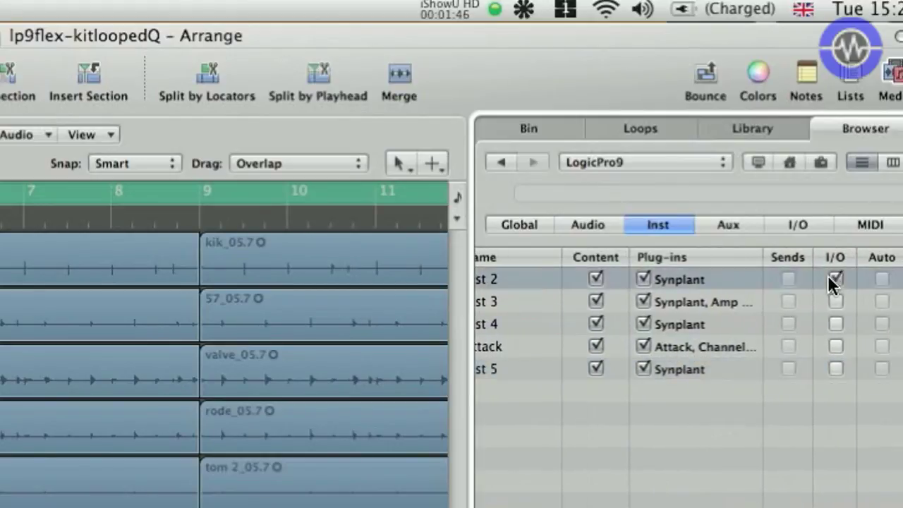
{"action": "left_click", "coordinate": [833, 301]}
{"action": "left_click", "coordinate": [833, 324]}
{"action": "left_click", "coordinate": [833, 347]}
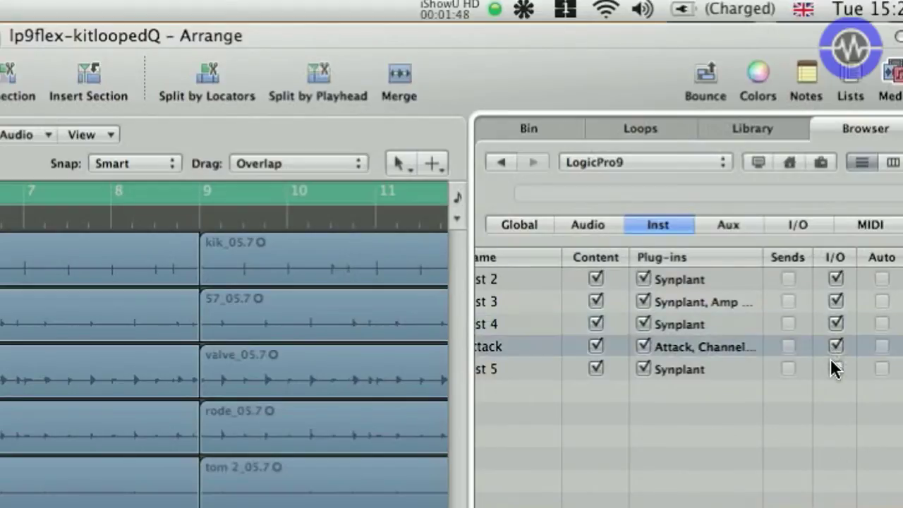
{"action": "left_click", "coordinate": [833, 369]}
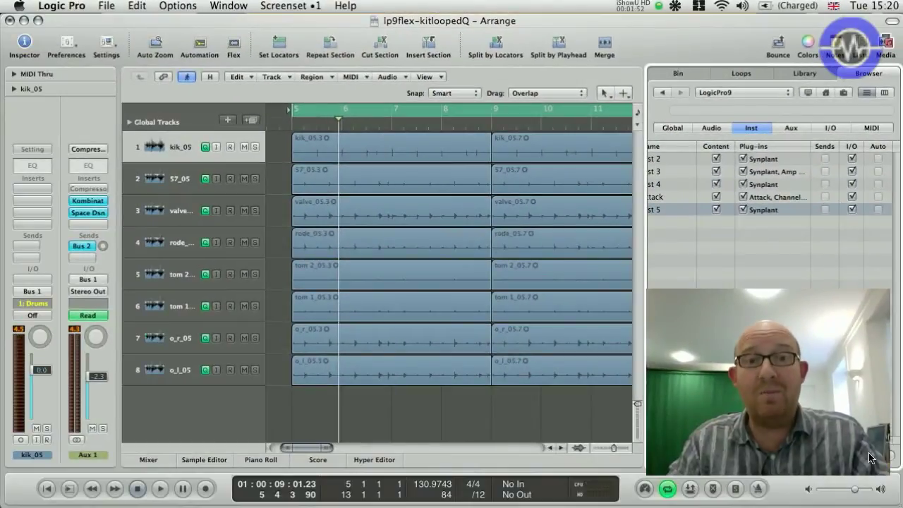
Add the marked instrument tracks to the project, close the Browser, and play the arrangement briefly.
{"action": "left_click", "coordinate": [870, 459]}
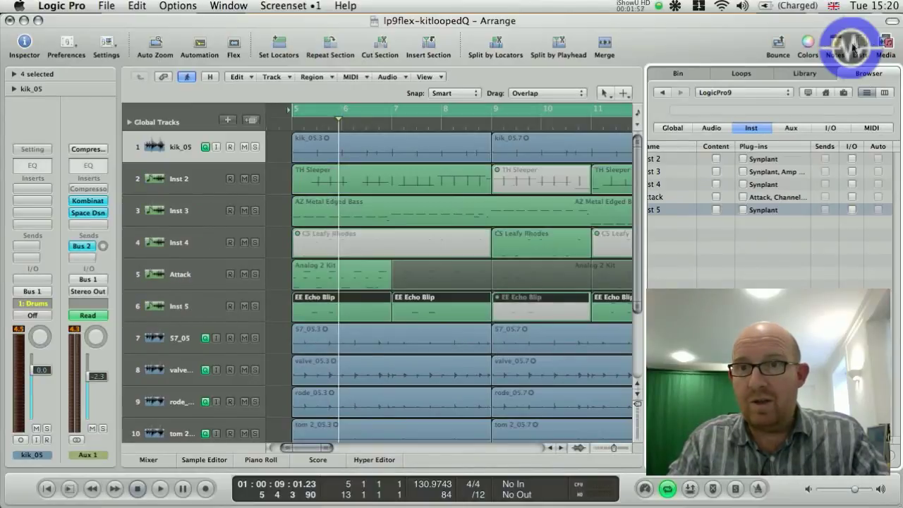
{"action": "left_click", "coordinate": [883, 50]}
{"action": "scroll", "coordinate": [494, 219], "scroll_direction": "down", "scroll_amount": 1}
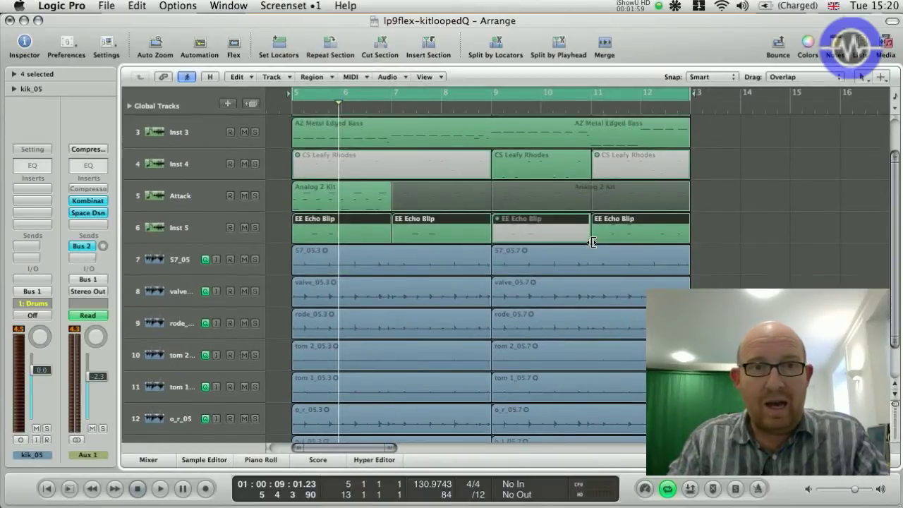
{"action": "scroll", "coordinate": [353, 190], "scroll_direction": "up", "scroll_amount": 1}
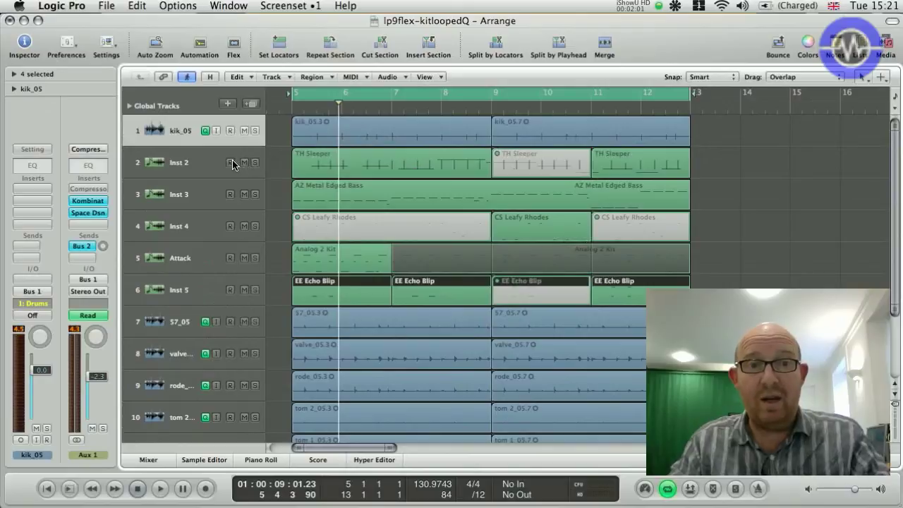
{"action": "key", "text": "space"}
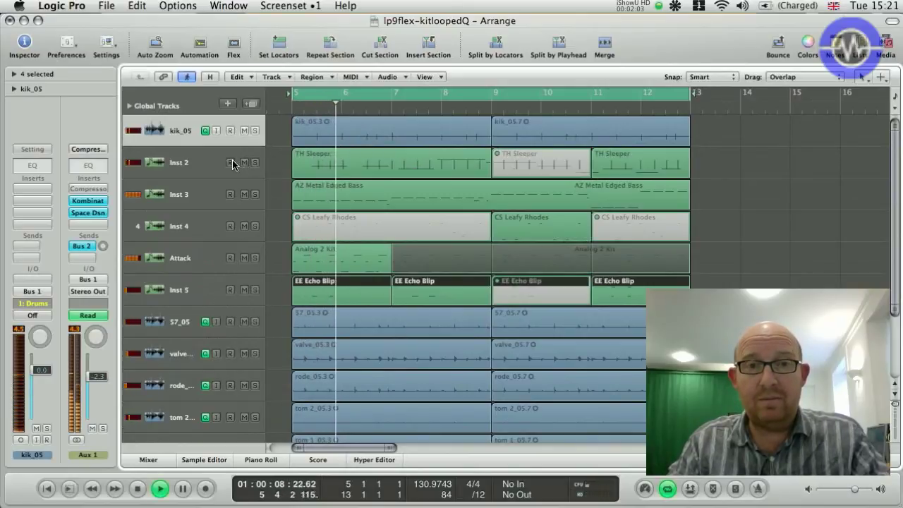
{"action": "key", "text": "space"}
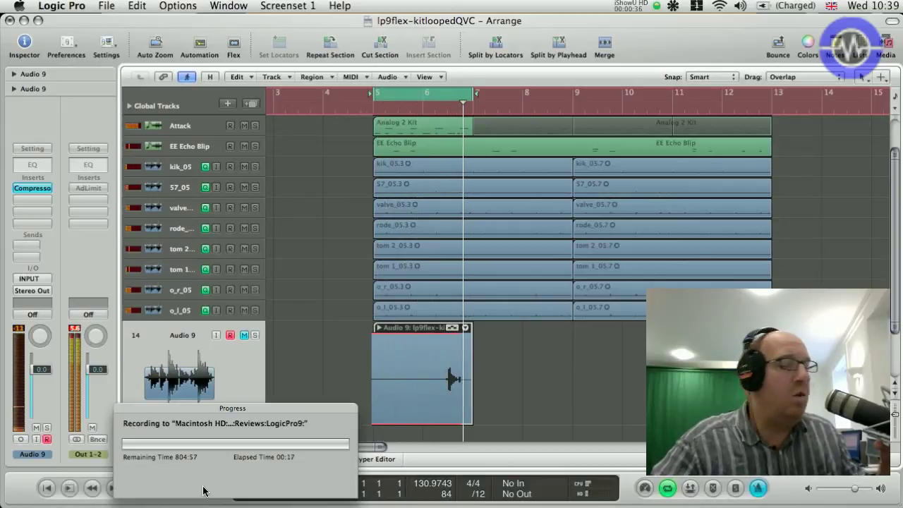
Stop recording the cycle takes on Audio 9.
{"action": "key", "text": "space"}
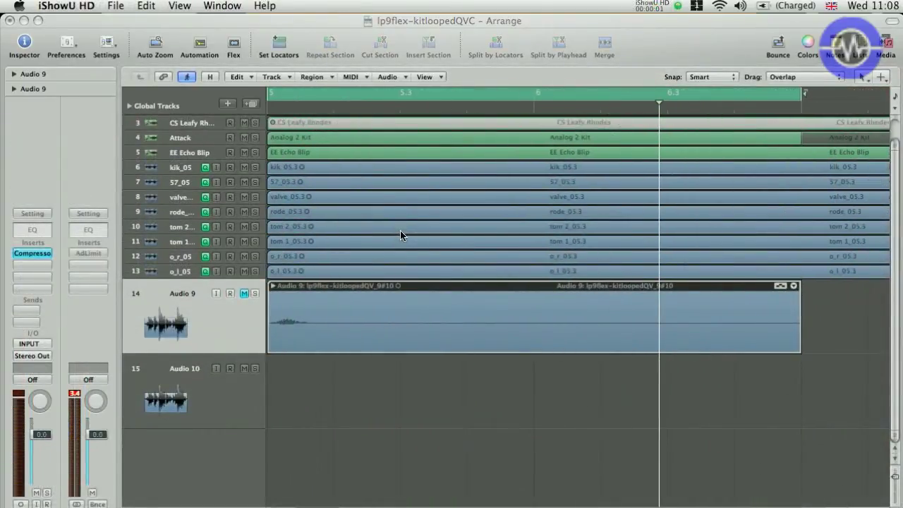
Expand the Audio 9 take folder to reveal its four takes.
{"action": "left_click", "coordinate": [323, 286]}
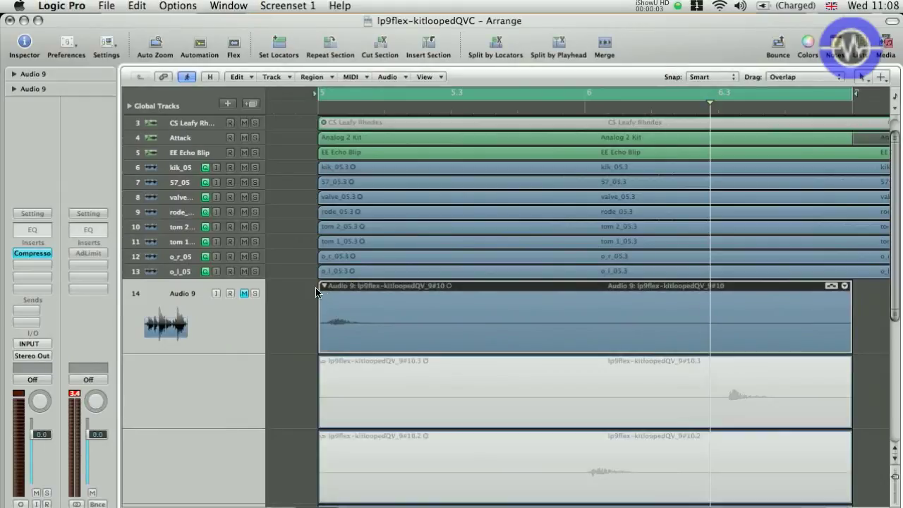
{"action": "scroll", "coordinate": [316, 292], "scroll_direction": "down", "scroll_amount": 4}
{"action": "scroll", "coordinate": [316, 292], "scroll_direction": "down", "scroll_amount": 5}
{"action": "scroll", "coordinate": [315, 287], "scroll_direction": "up", "scroll_amount": 4}
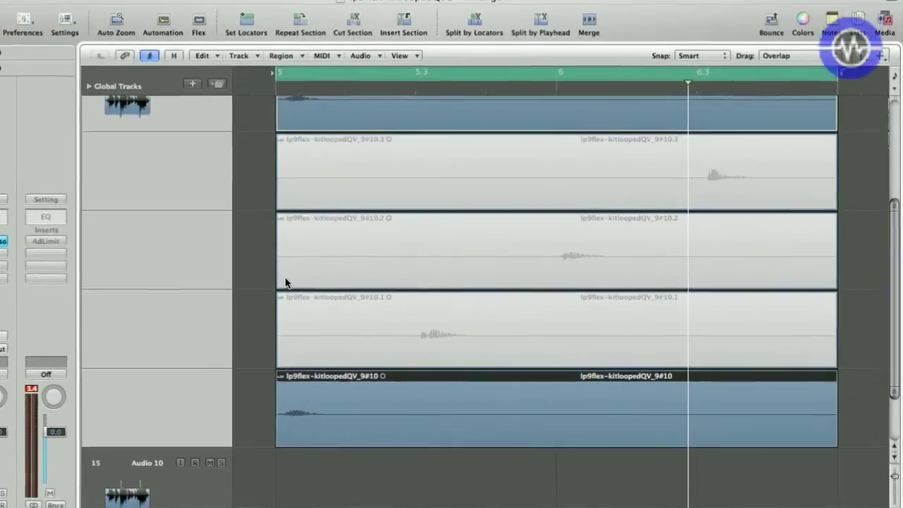
Turn on Quick Swipe Comping from the take folder menu.
{"action": "left_click", "coordinate": [820, 62]}
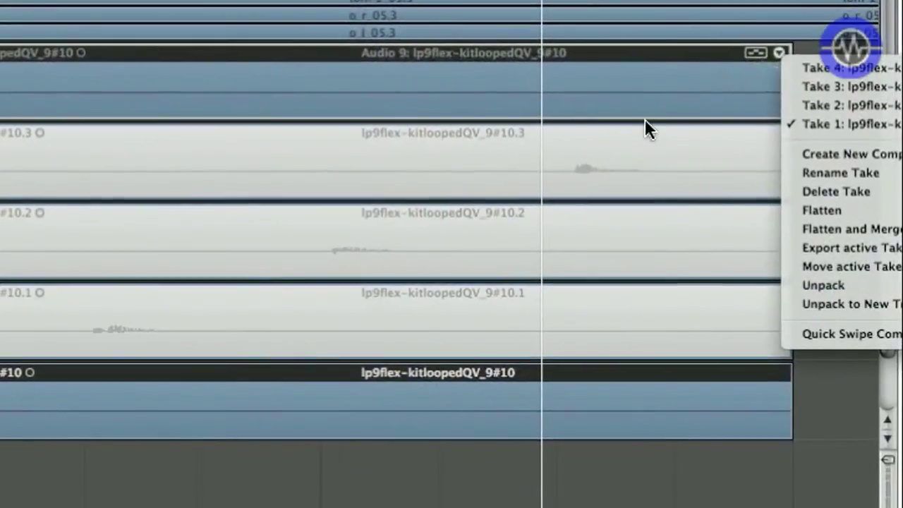
{"action": "left_click", "coordinate": [513, 111]}
{"action": "scroll", "coordinate": [513, 111], "scroll_direction": "right", "scroll_amount": 5}
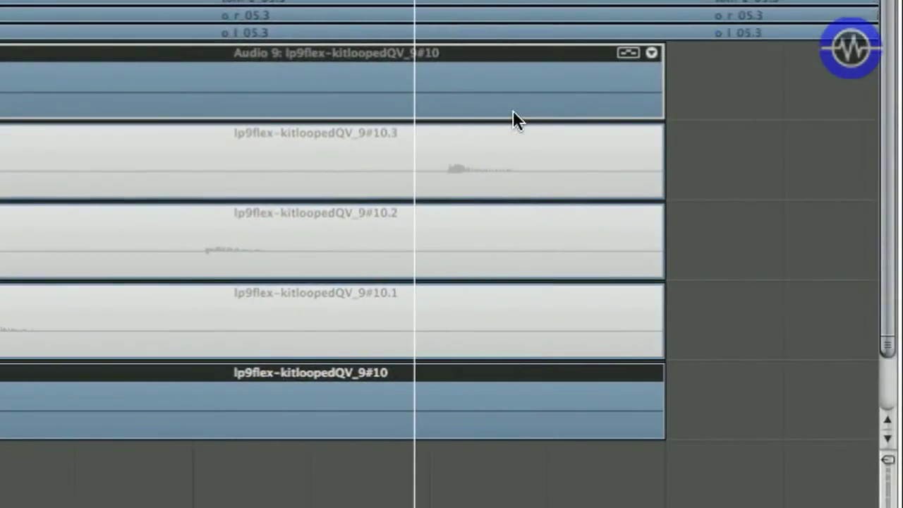
{"action": "left_click", "coordinate": [650, 51]}
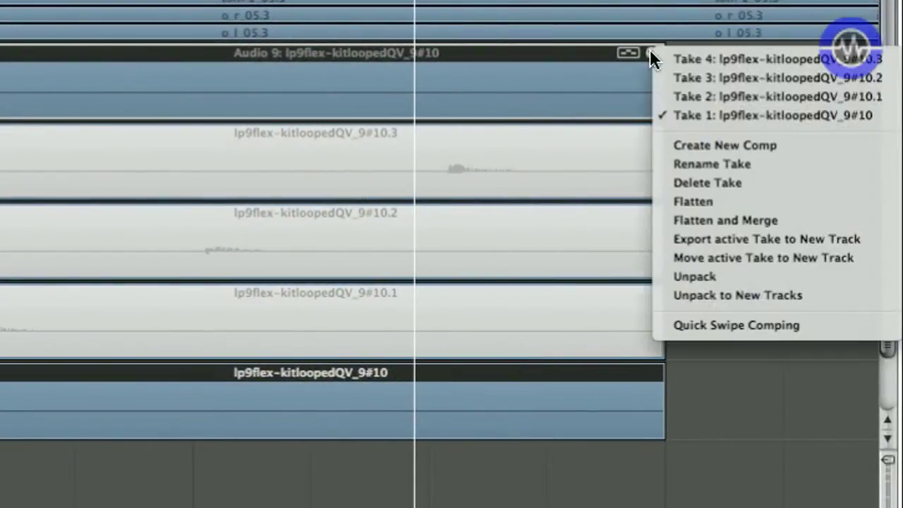
{"action": "left_click", "coordinate": [712, 327]}
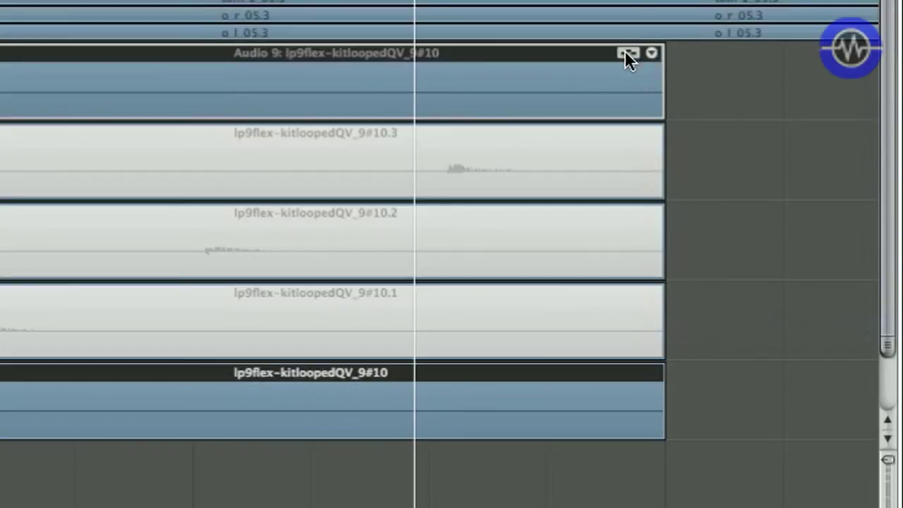
Swipe successive sections of Takes 2, 3 and 4 into Comp 1, then unmute Audio 9.
{"action": "key", "text": "super+Left"}
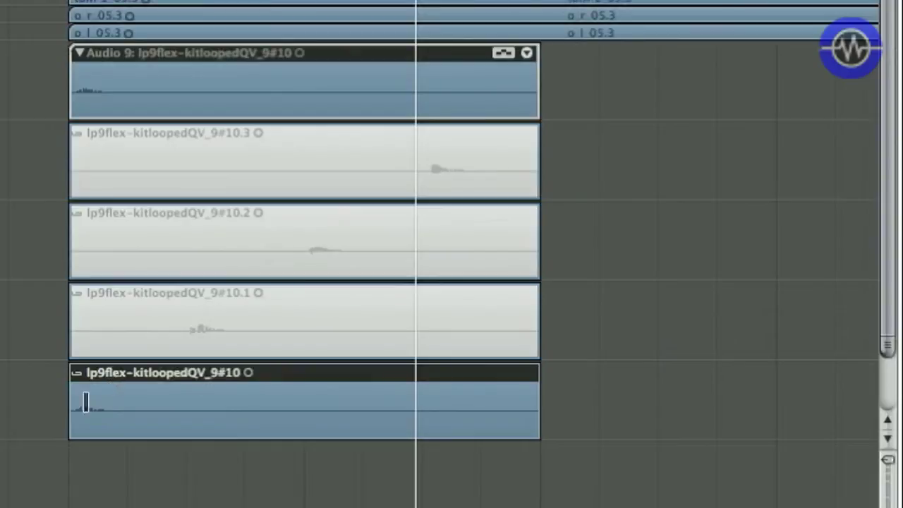
{"action": "left_click_drag", "start_coordinate": [160, 323], "coordinate": [248, 332]}
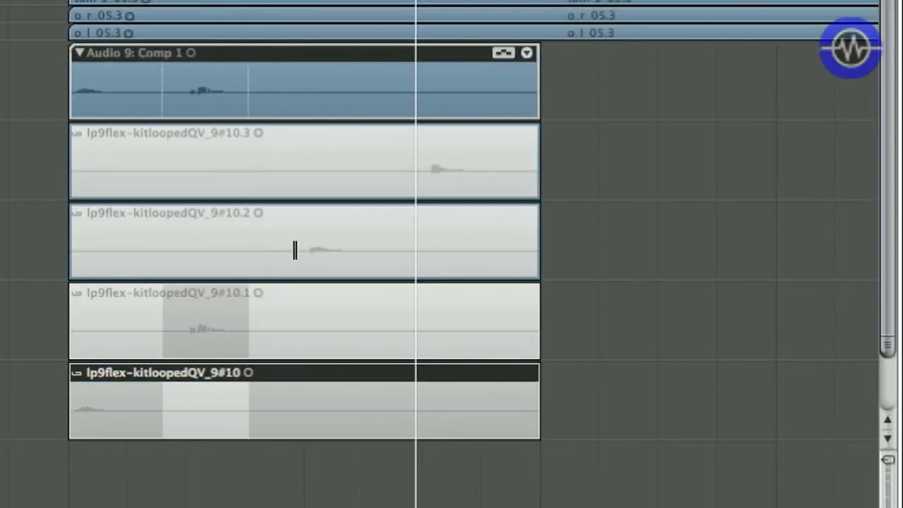
{"action": "left_click_drag", "start_coordinate": [282, 254], "coordinate": [367, 254]}
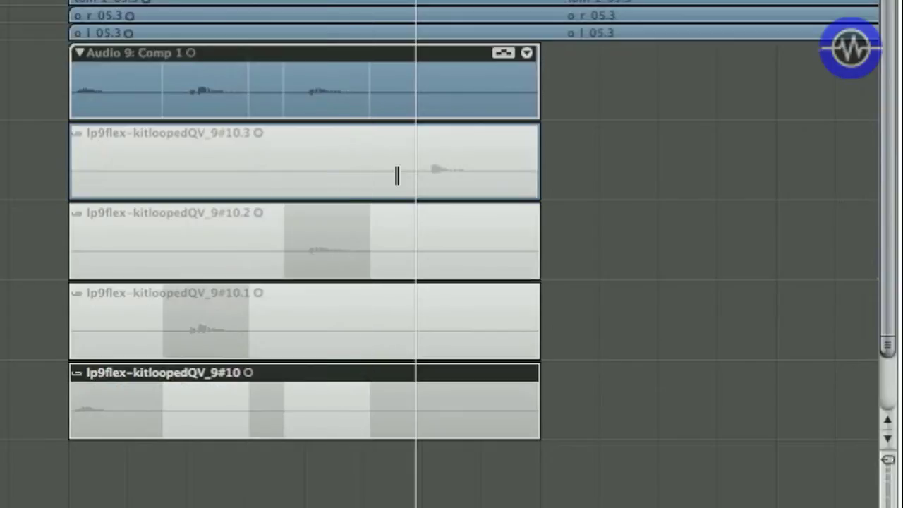
{"action": "left_click_drag", "start_coordinate": [414, 172], "coordinate": [525, 171]}
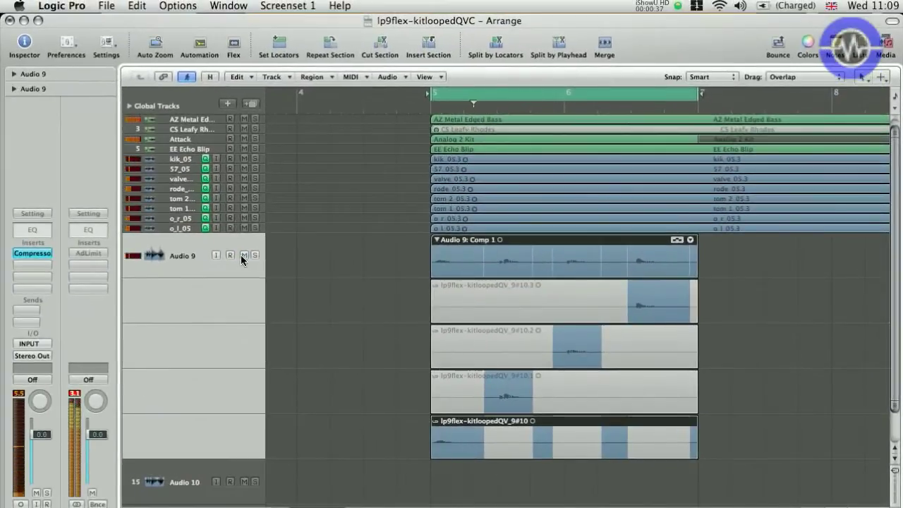
{"action": "left_click", "coordinate": [240, 254]}
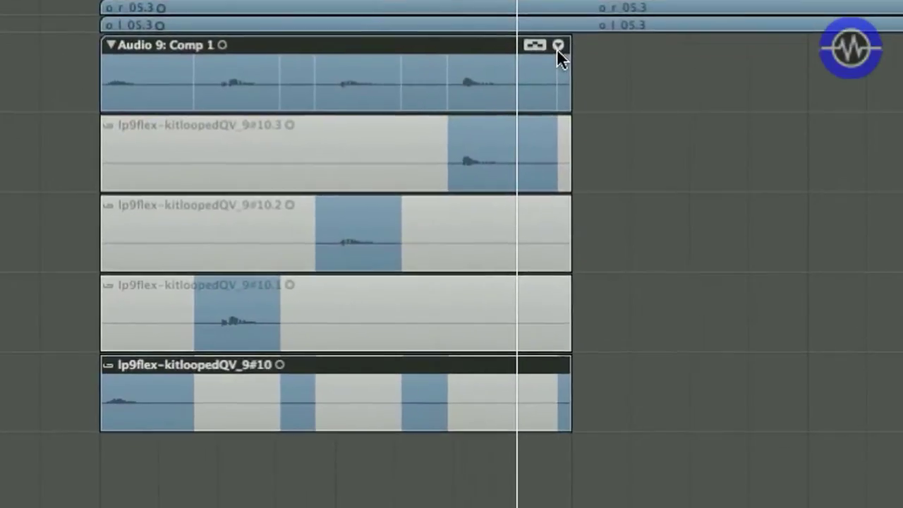
Export Comp 1 to new track Audio 11, mute and collapse Audio 9, and zoom to Audio 11.
{"action": "left_click", "coordinate": [690, 240]}
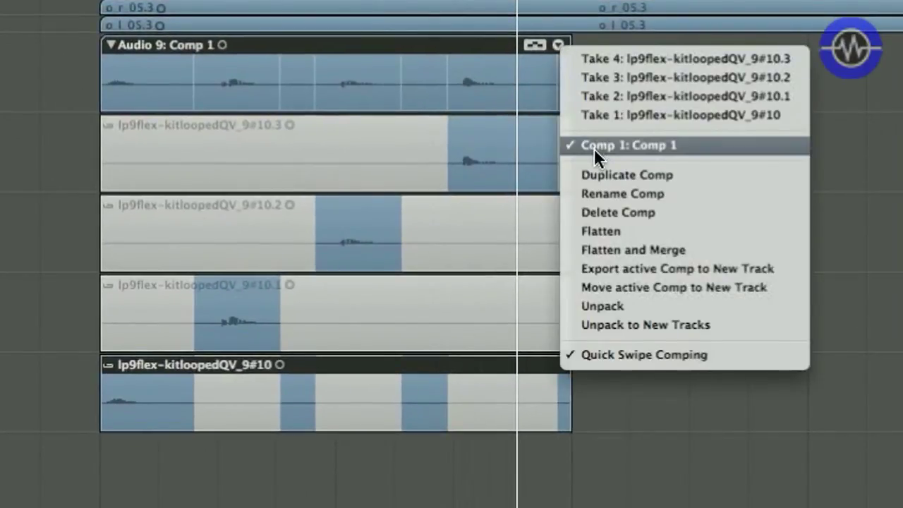
{"action": "left_click", "coordinate": [606, 269]}
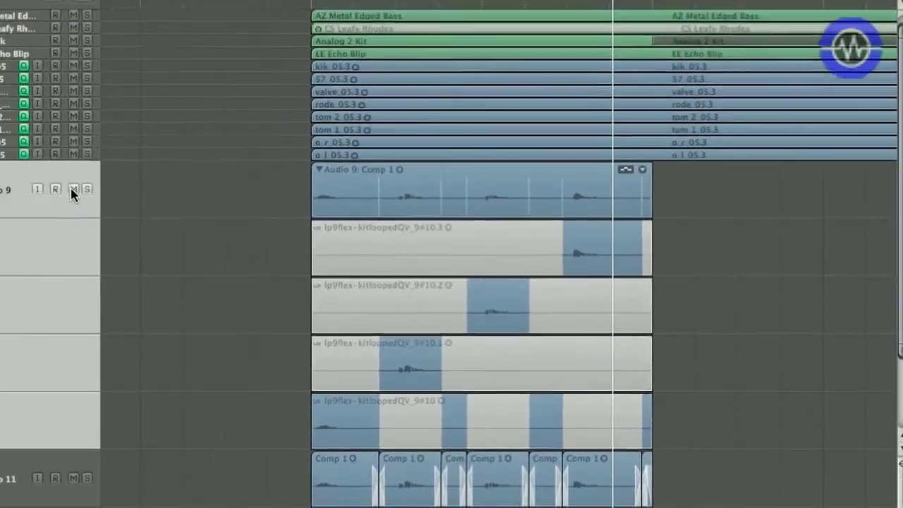
{"action": "left_click", "coordinate": [73, 190]}
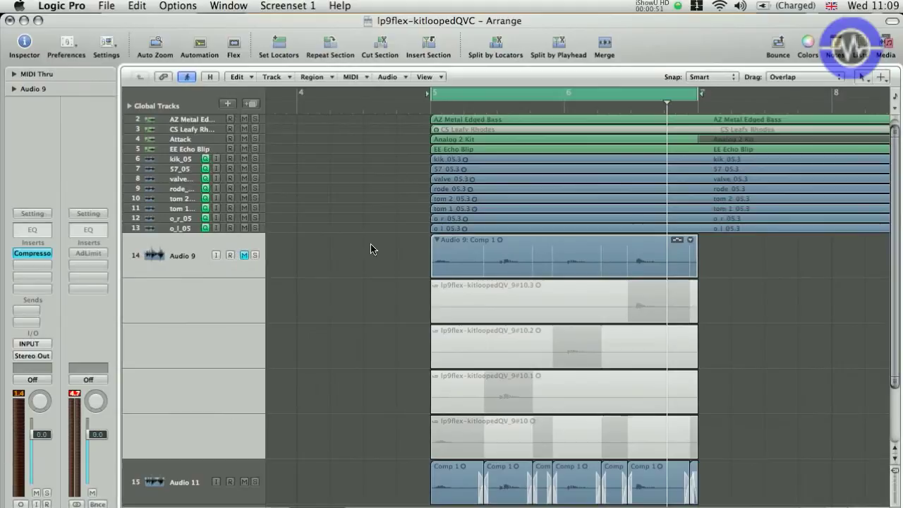
{"action": "left_click", "coordinate": [436, 241]}
{"action": "left_click", "coordinate": [201, 312]}
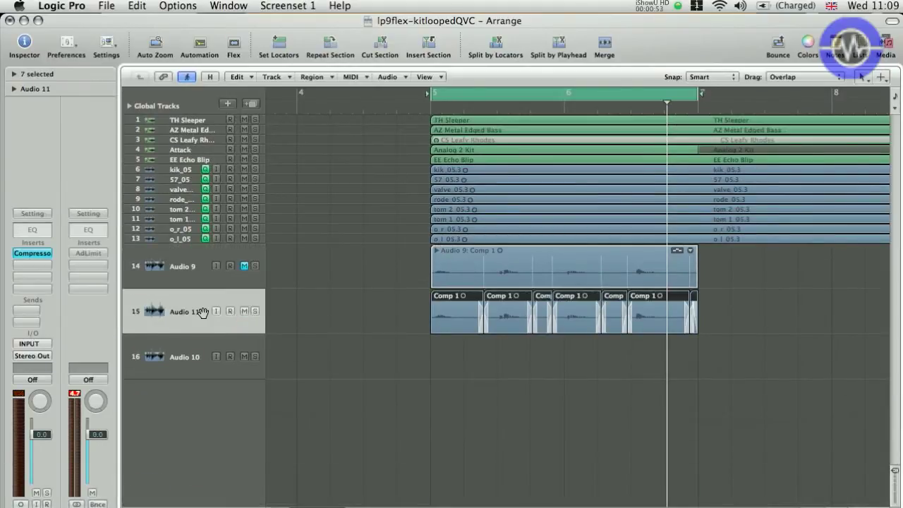
{"action": "key", "text": "z"}
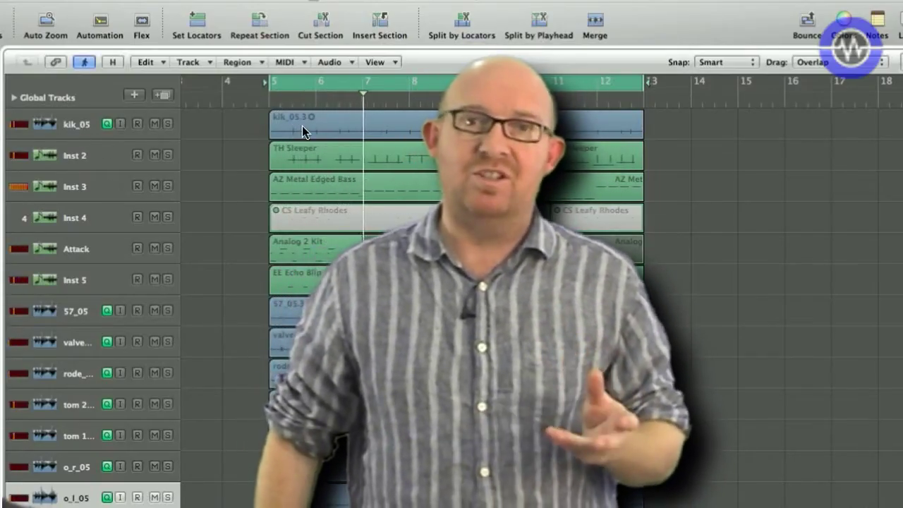
Briefly view kik_05.3 in the Sample Editor, then open the Mixer and scan all channels.
{"action": "double_click", "coordinate": [302, 126]}
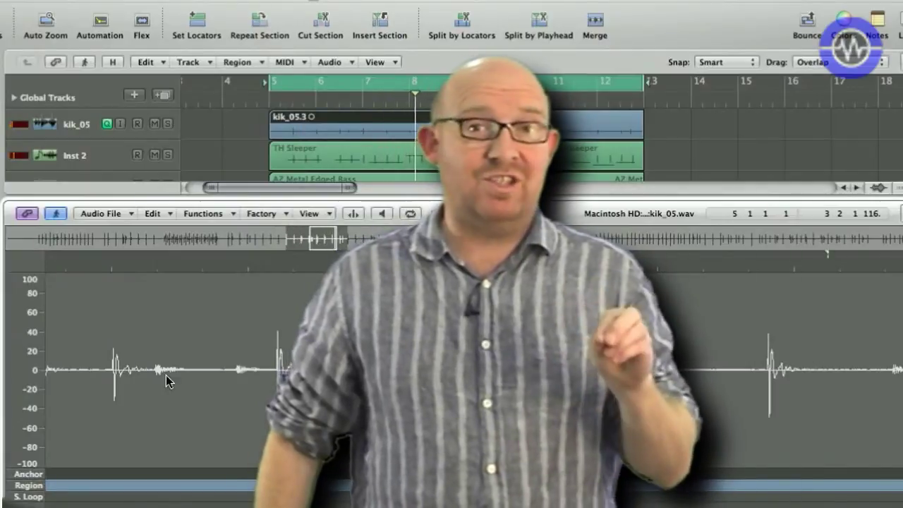
{"action": "key", "text": "w"}
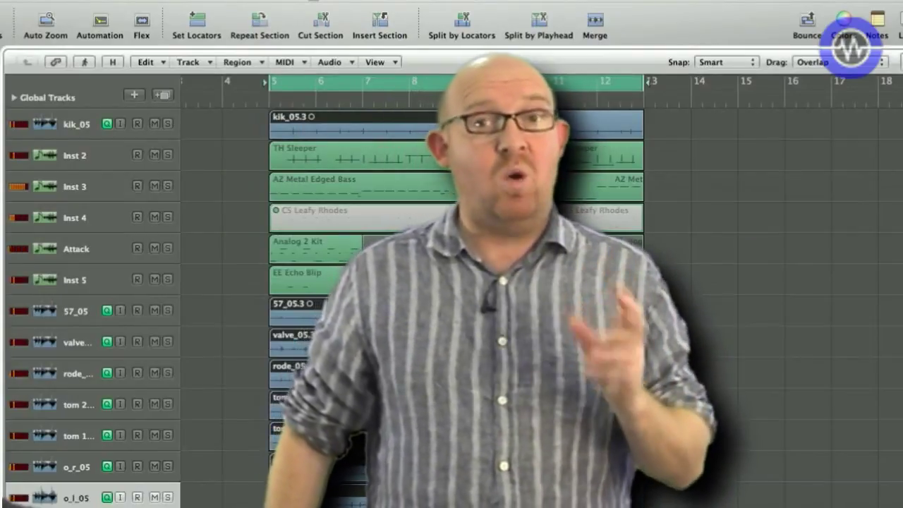
{"action": "key", "text": "x"}
{"action": "scroll", "coordinate": [247, 427], "scroll_direction": "right", "scroll_amount": 3}
{"action": "scroll", "coordinate": [247, 423], "scroll_direction": "right", "scroll_amount": 8}
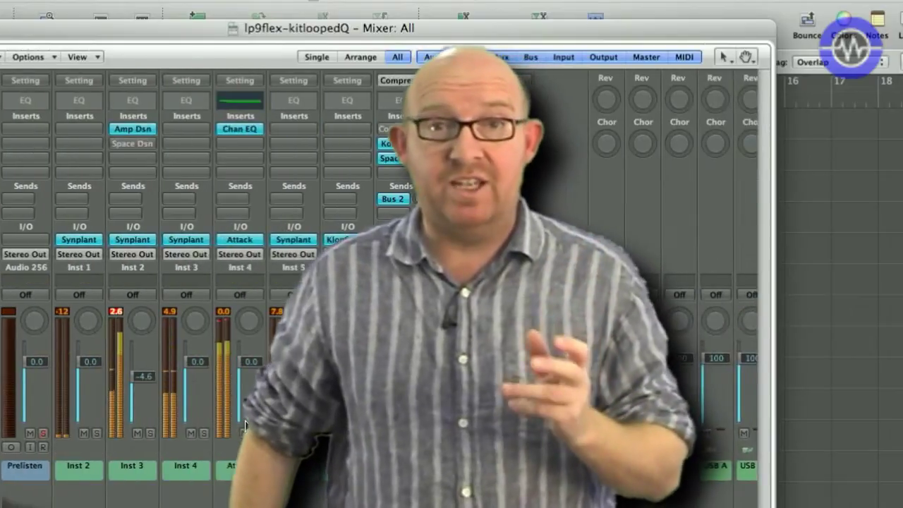
{"action": "scroll", "coordinate": [247, 423], "scroll_direction": "left", "scroll_amount": 3}
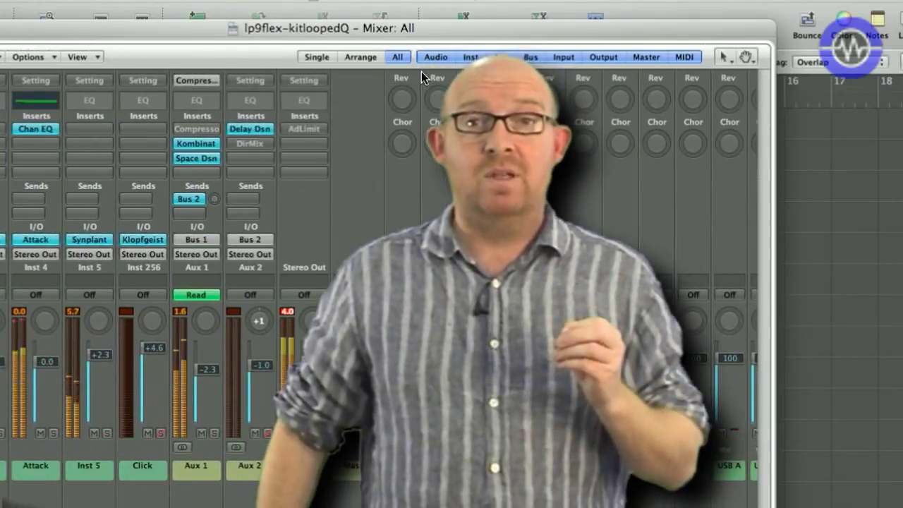
{"action": "scroll", "coordinate": [422, 71], "scroll_direction": "right", "scroll_amount": 10}
{"action": "scroll", "coordinate": [421, 72], "scroll_direction": "left", "scroll_amount": 3}
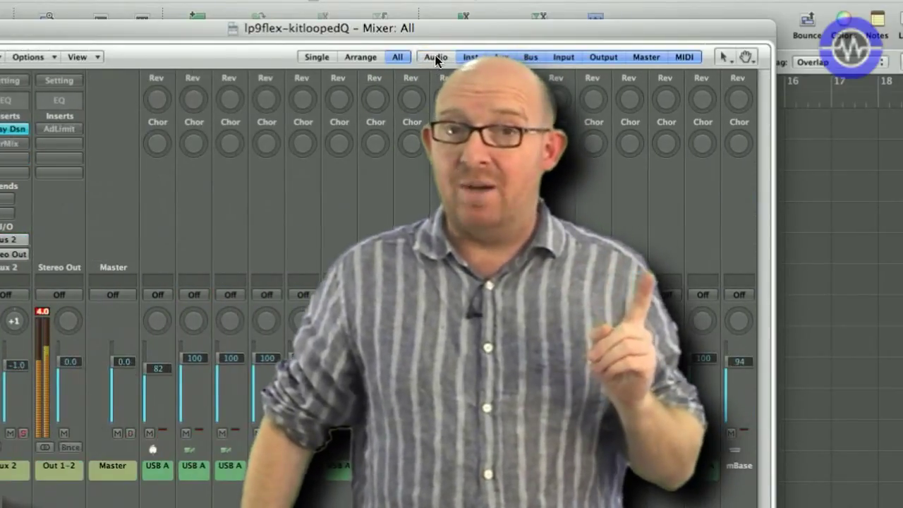
{"action": "scroll", "coordinate": [420, 66], "scroll_direction": "left", "scroll_amount": 5}
{"action": "scroll", "coordinate": [212, 211], "scroll_direction": "right", "scroll_amount": 3}
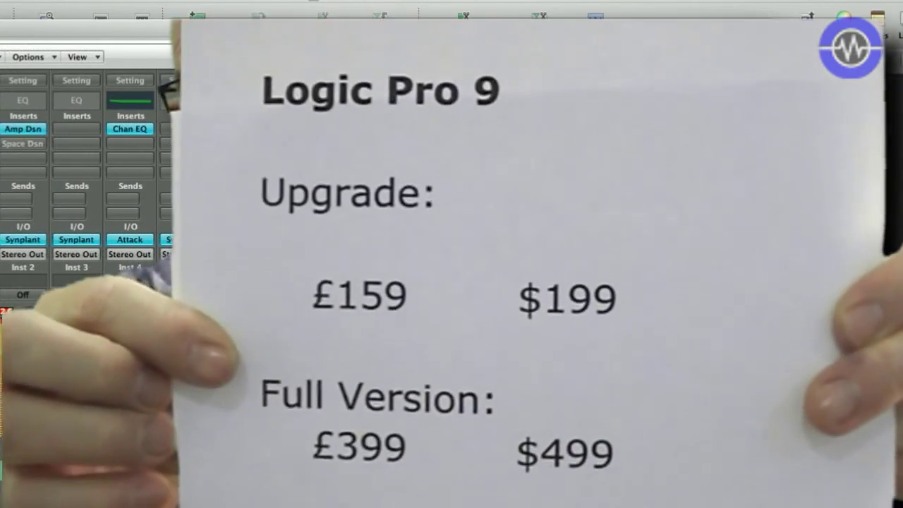
Record-enable the Attack track and browse the effect plug-in menu to the Pitch category.
{"action": "scroll", "coordinate": [91, 176], "scroll_direction": "right", "scroll_amount": 2}
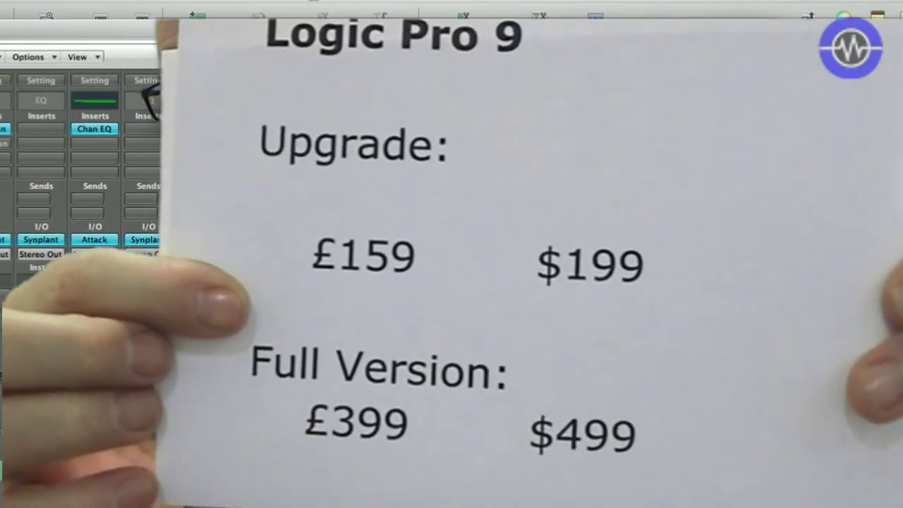
{"action": "scroll", "coordinate": [95, 74], "scroll_direction": "right", "scroll_amount": 2}
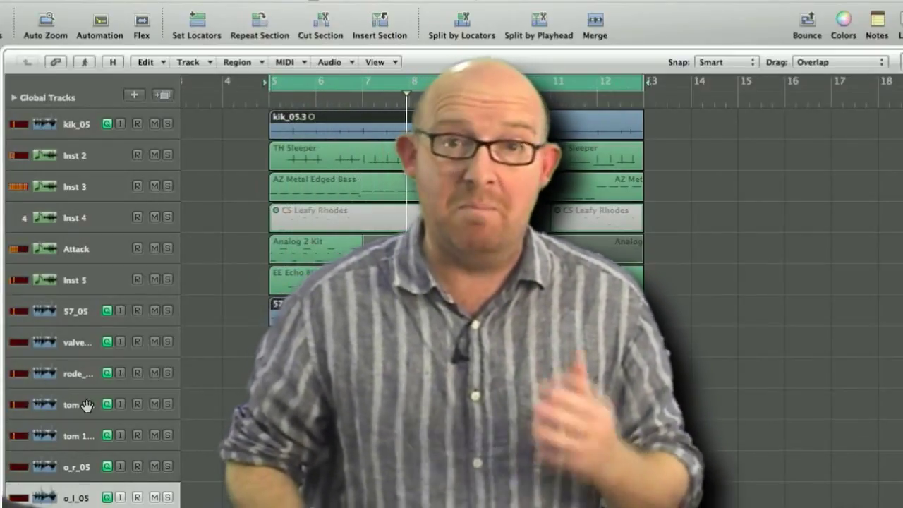
{"action": "left_click", "coordinate": [81, 261]}
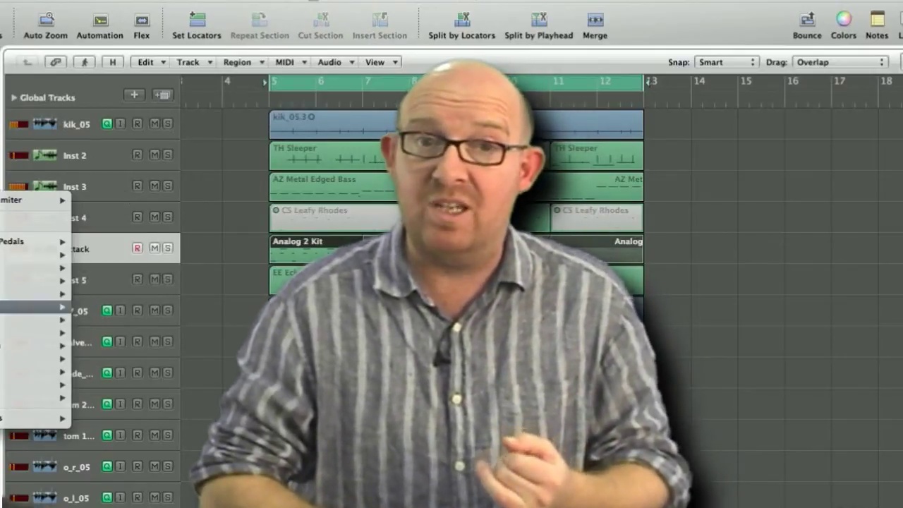
{"action": "mouse_move", "coordinate": [35, 397]}
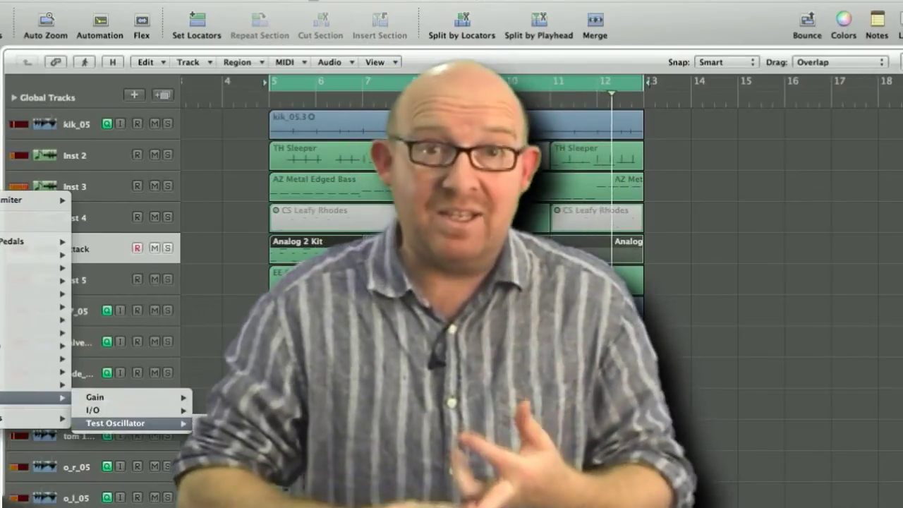
{"action": "mouse_move", "coordinate": [162, 414]}
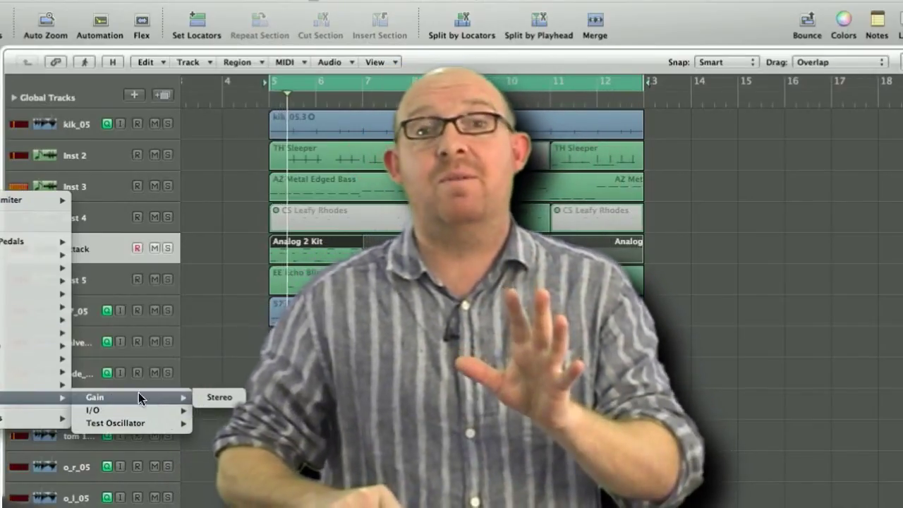
{"action": "mouse_move", "coordinate": [31, 274]}
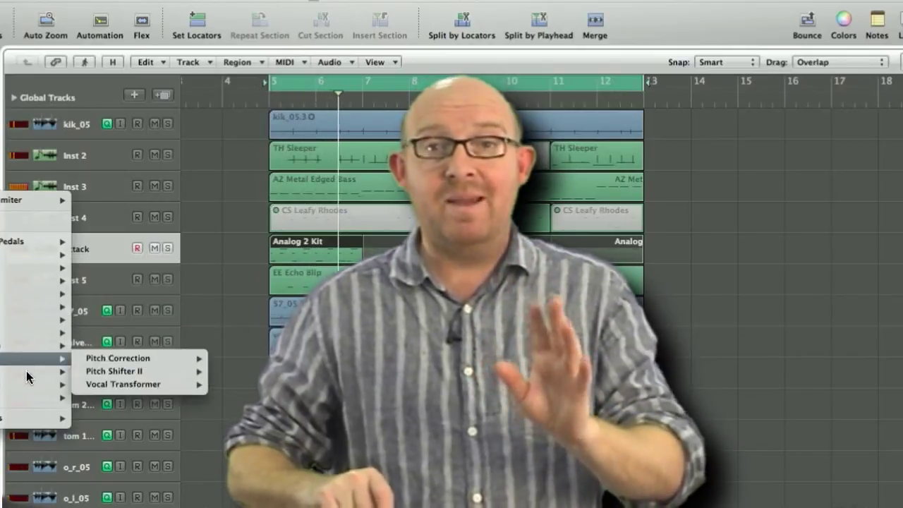